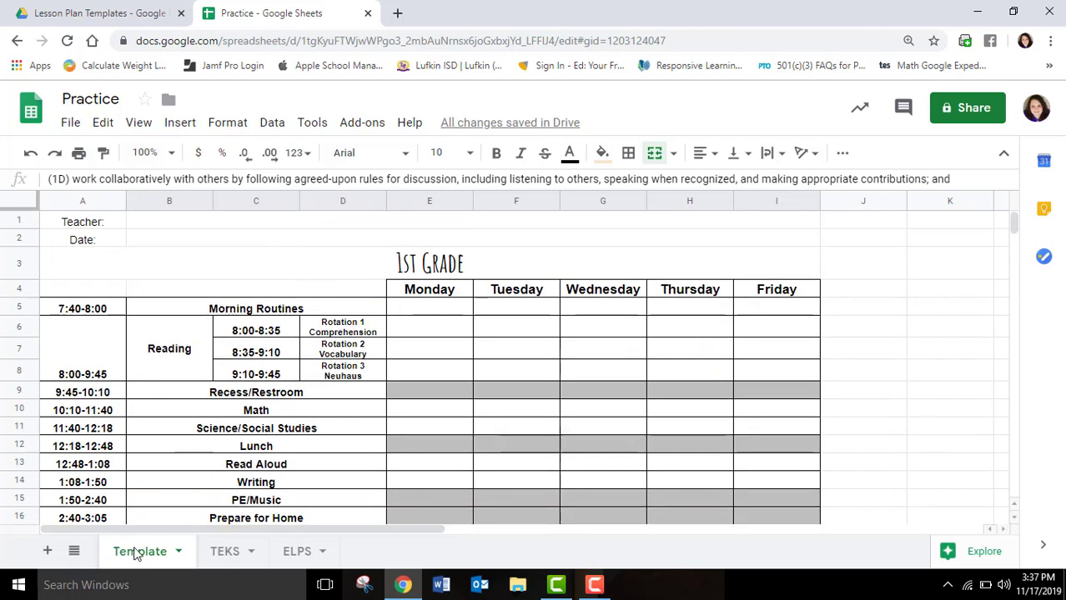
Step: Look over the Math and ELA standards on the TEKS sheet and the contents of the ELPS sheet
left_click(238, 552)
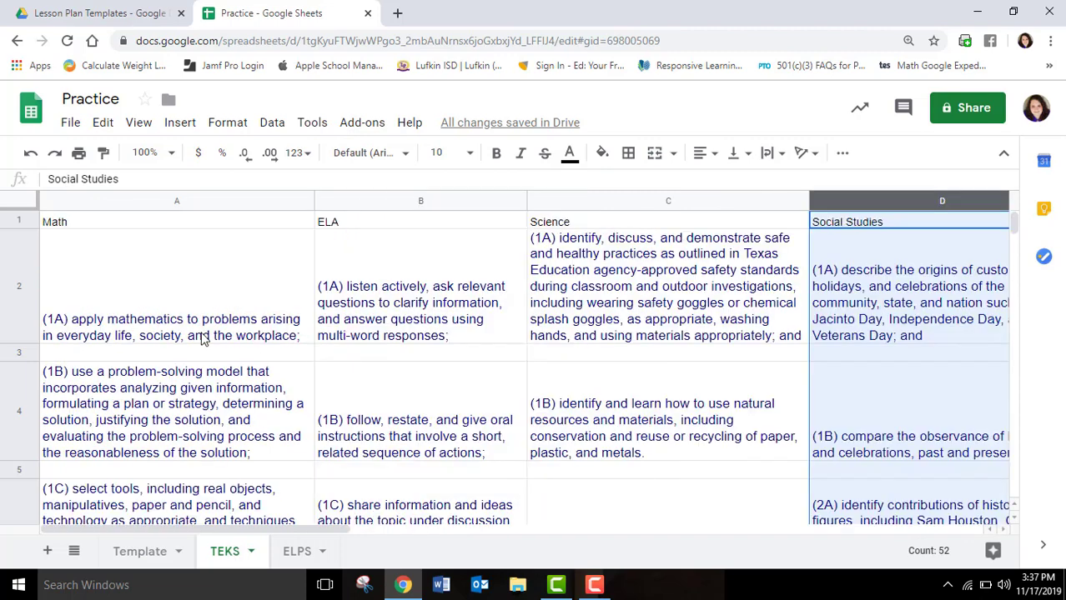
left_click(132, 287)
left_click(419, 287)
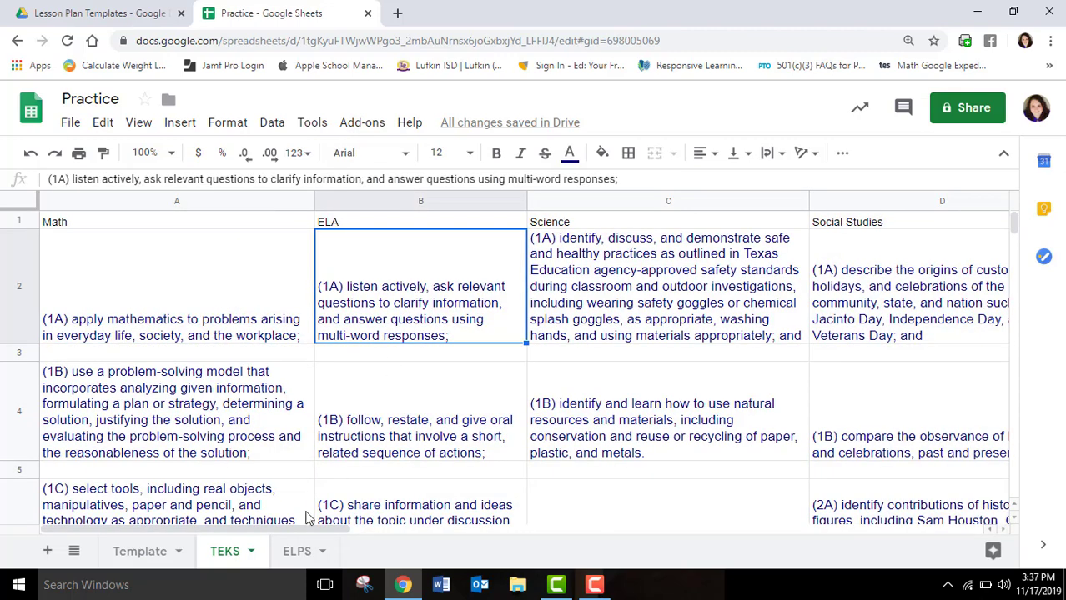
left_click(298, 553)
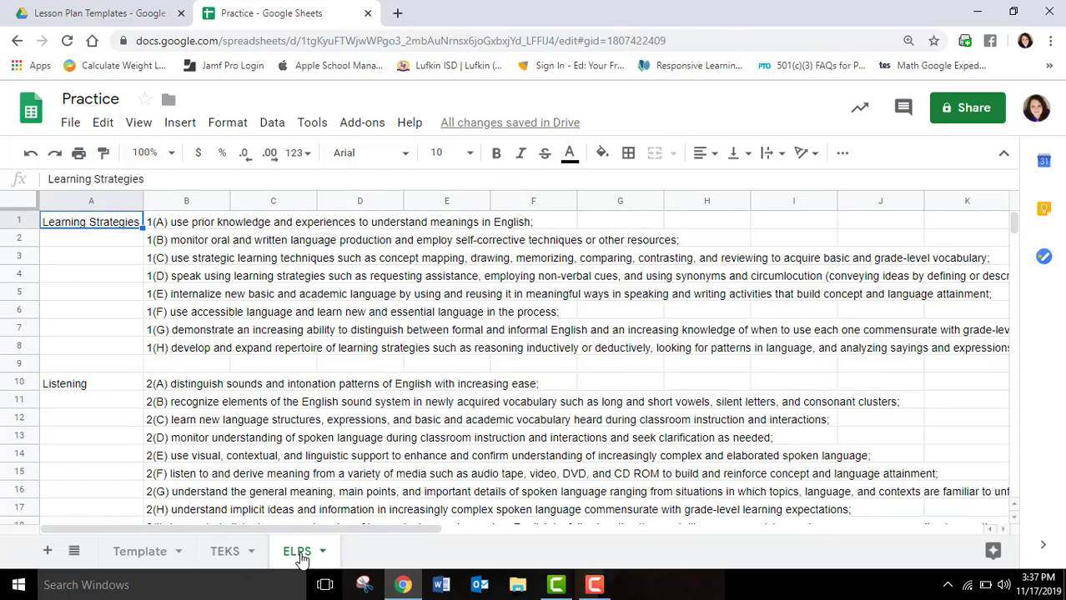
Step: Add a new sheet and enter Quiz, test and Peer Review in cells A1 to A3
left_click(48, 552)
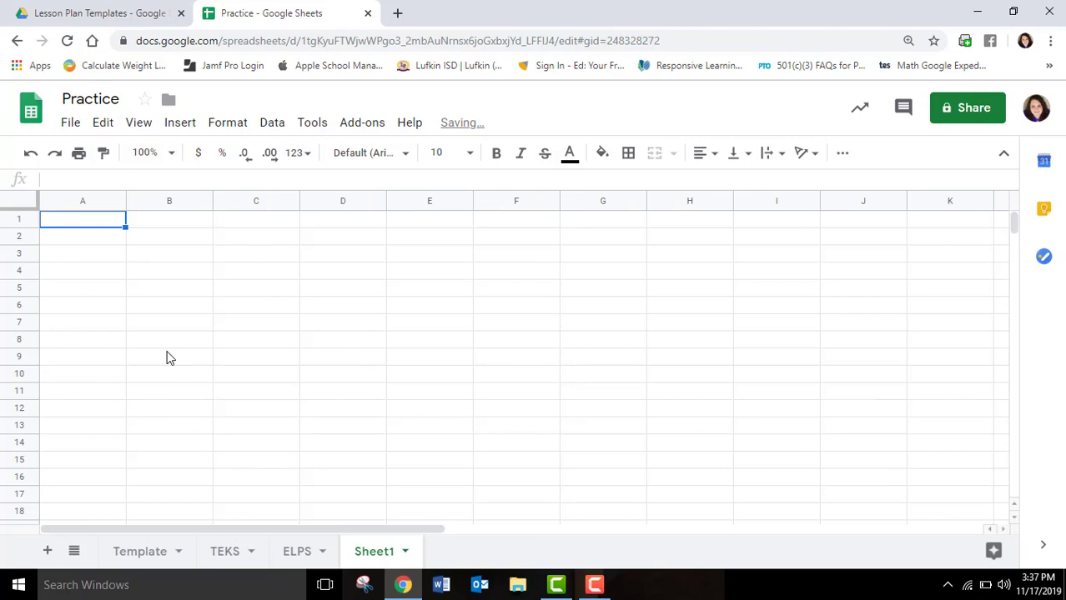
type("Quiz")
key("Return")
type("test")
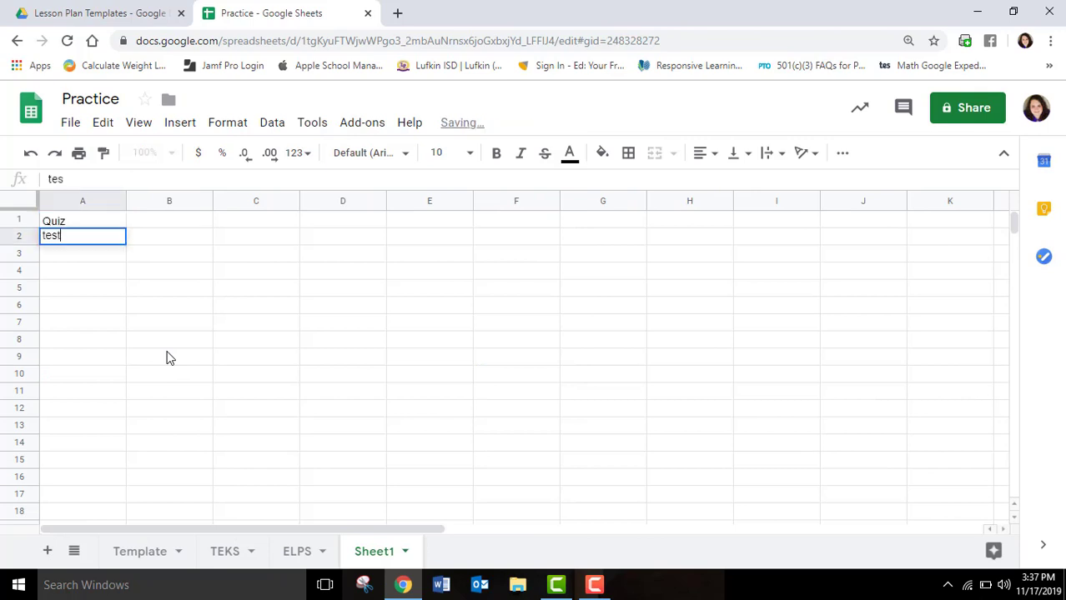
key("Return")
type("Peer ")
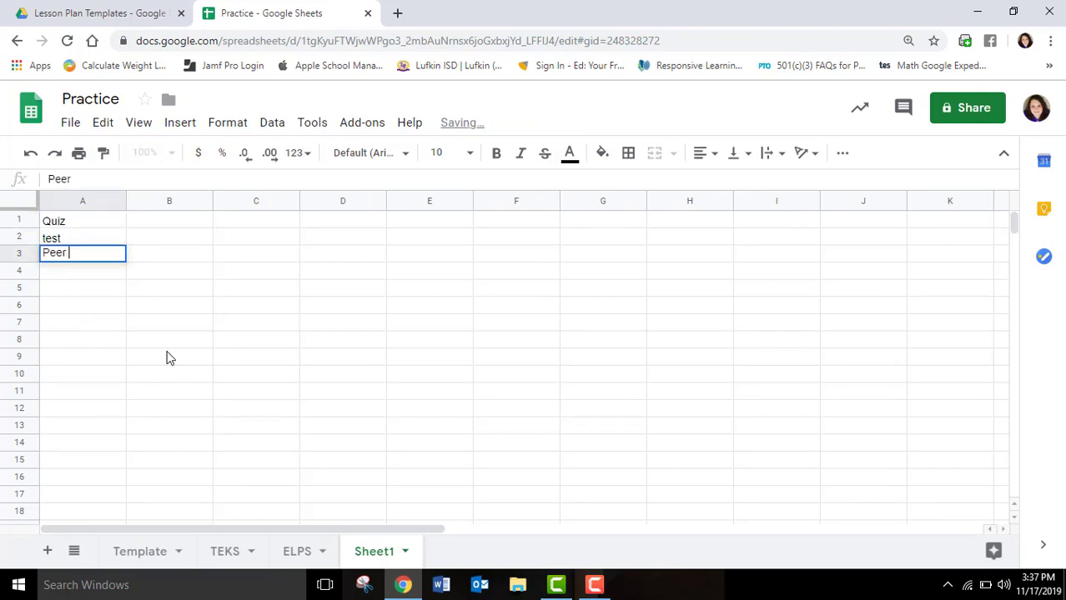
type("Review")
left_click(54, 396)
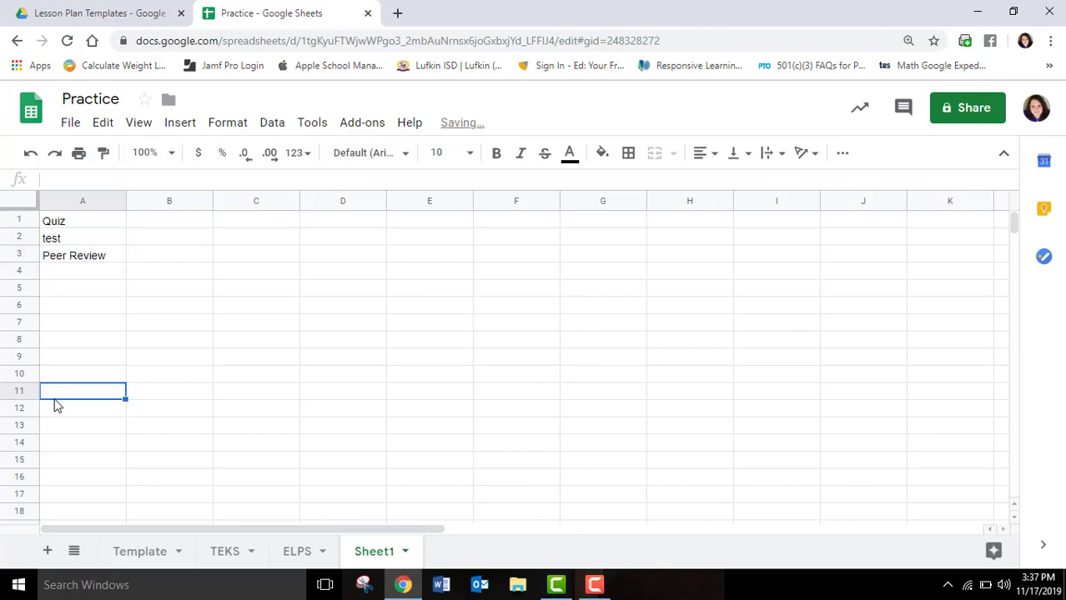
Step: Merge the Monday to Friday cells of the Rotation 2 Vocabulary row on the Template sheet
left_click(144, 553)
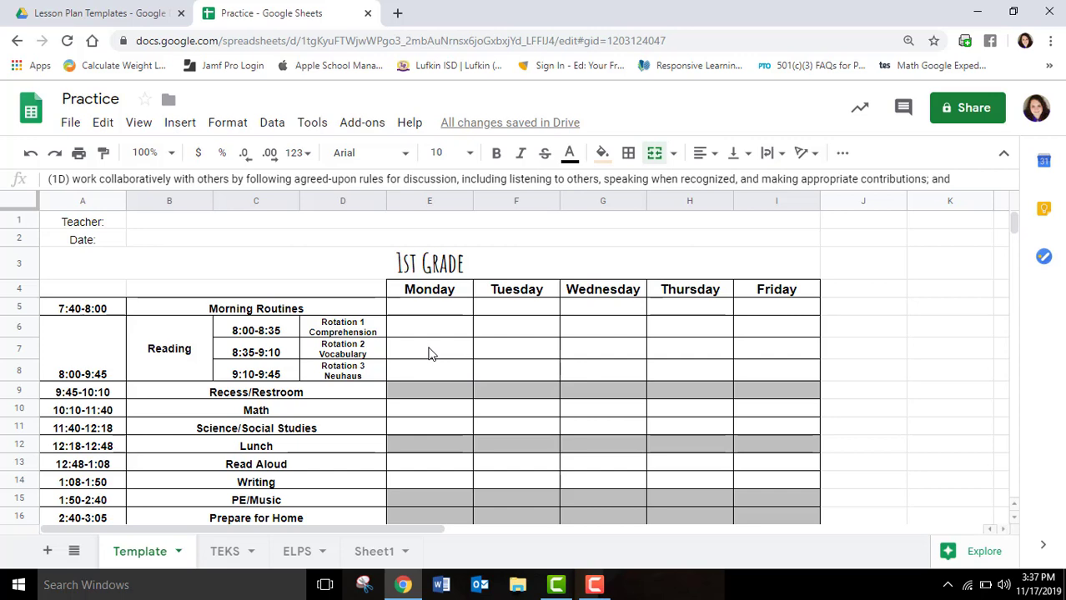
left_click_drag(429, 353, 607, 362)
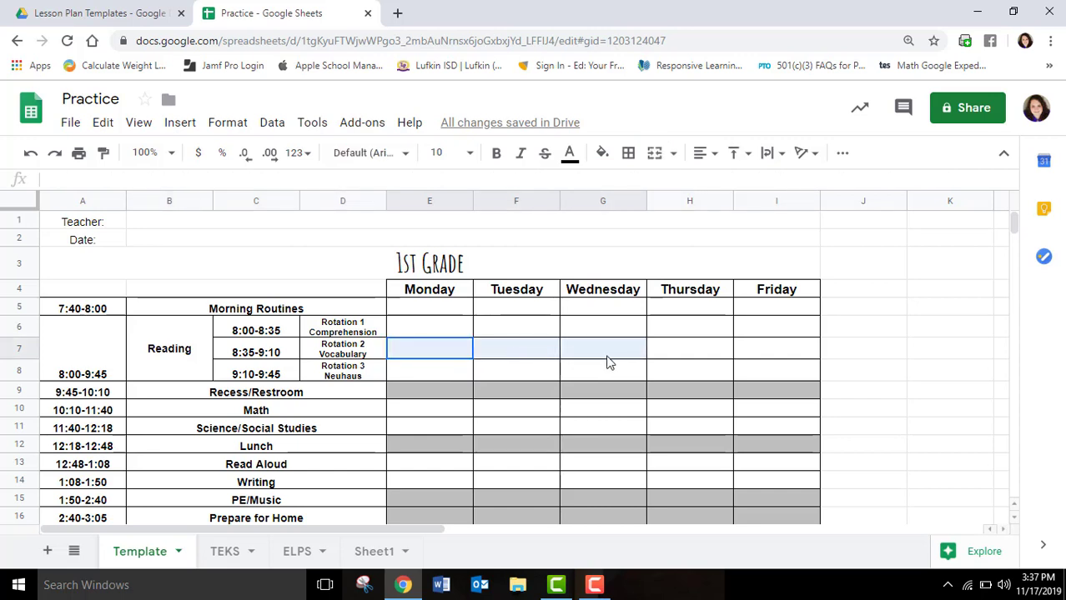
left_click_drag(682, 360, 763, 348)
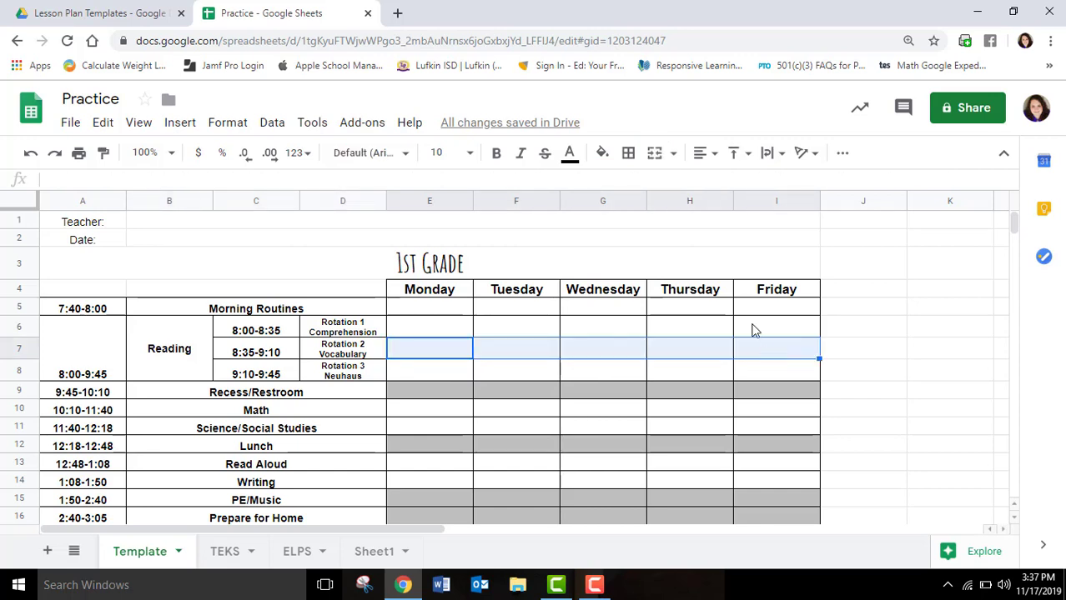
left_click(655, 158)
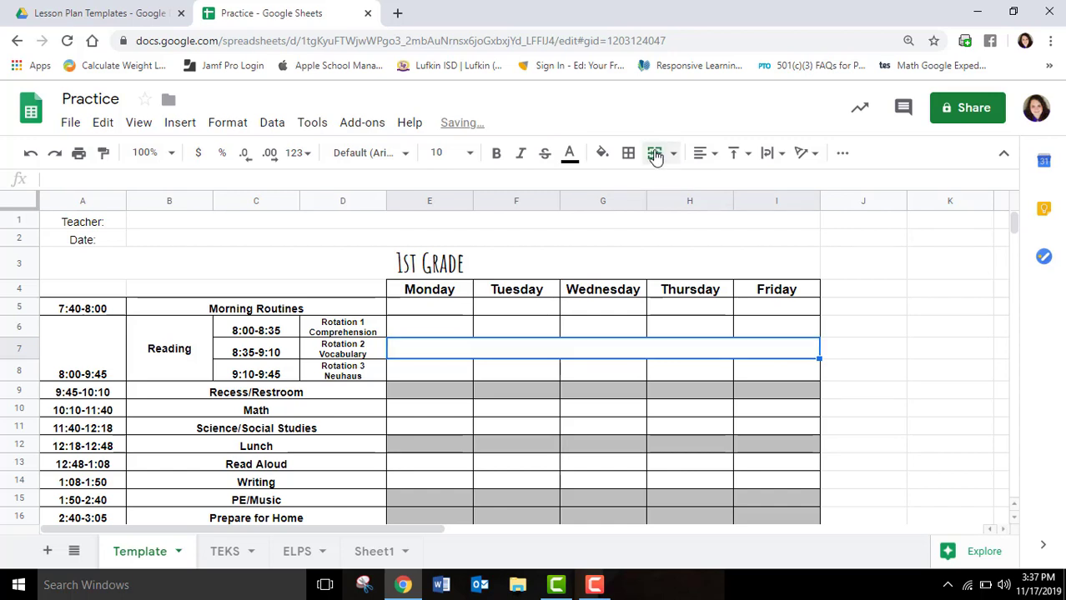
left_click(510, 380)
Step: Merge the Rotation 2 and Rotation 3 rows from Monday to Friday into a single cell, E7:I8
left_click(442, 350)
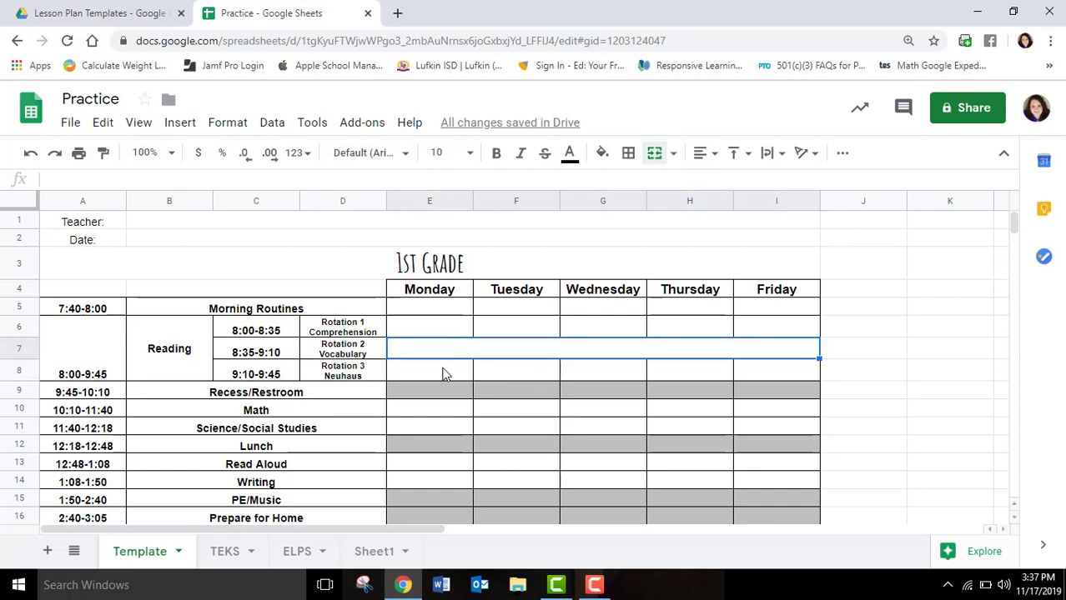
left_click(444, 374)
left_click(514, 370)
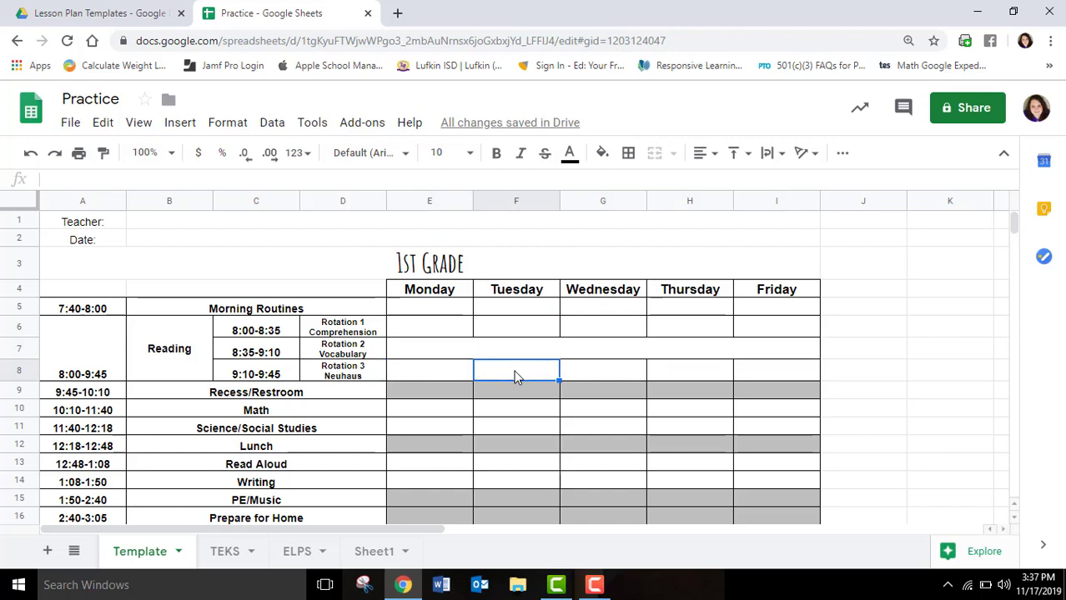
left_click(458, 356, "shift")
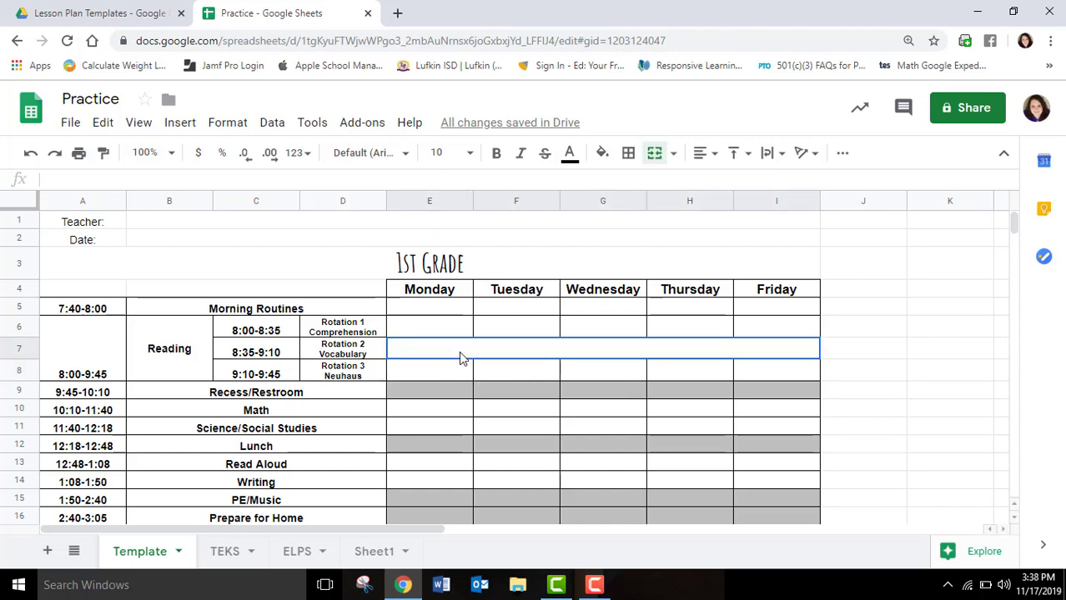
left_click(655, 157)
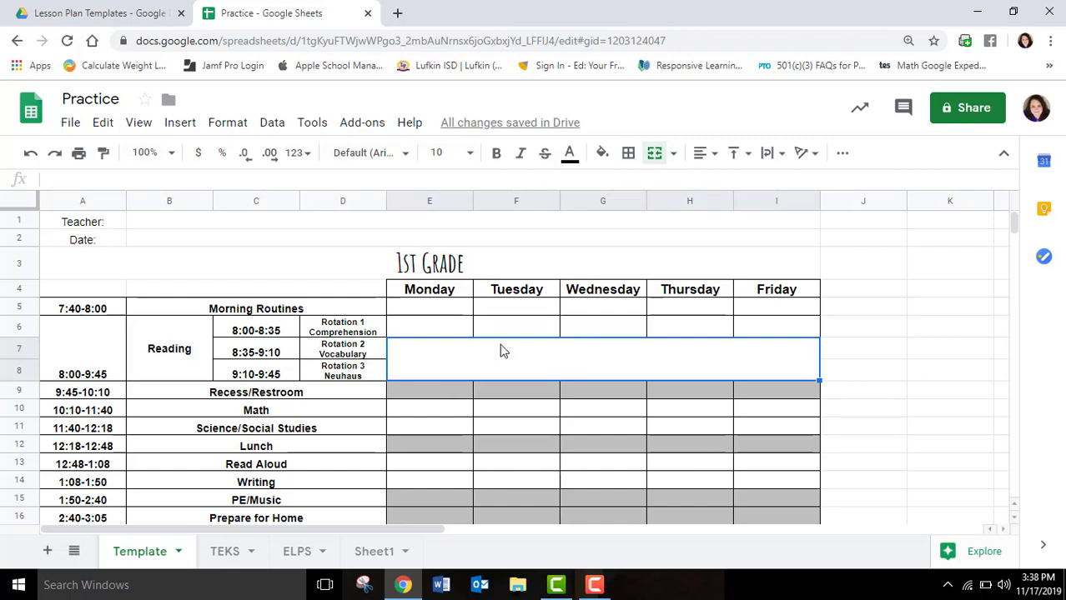
Step: Start a list-from-a-range data validation for the merged cell and go to the TEKS sheet to choose its source
left_click(273, 123)
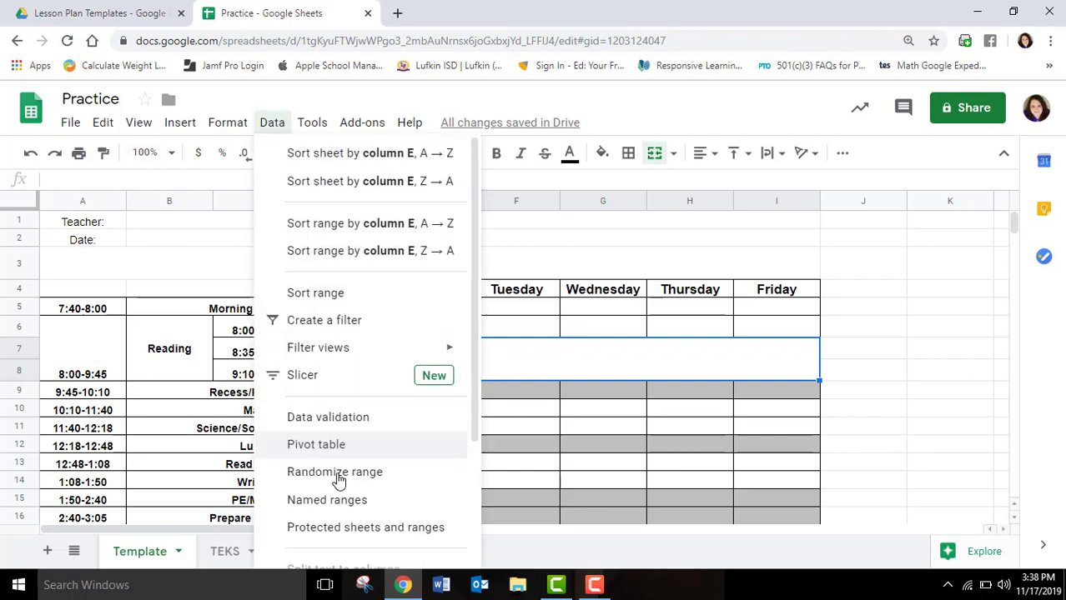
left_click(348, 421)
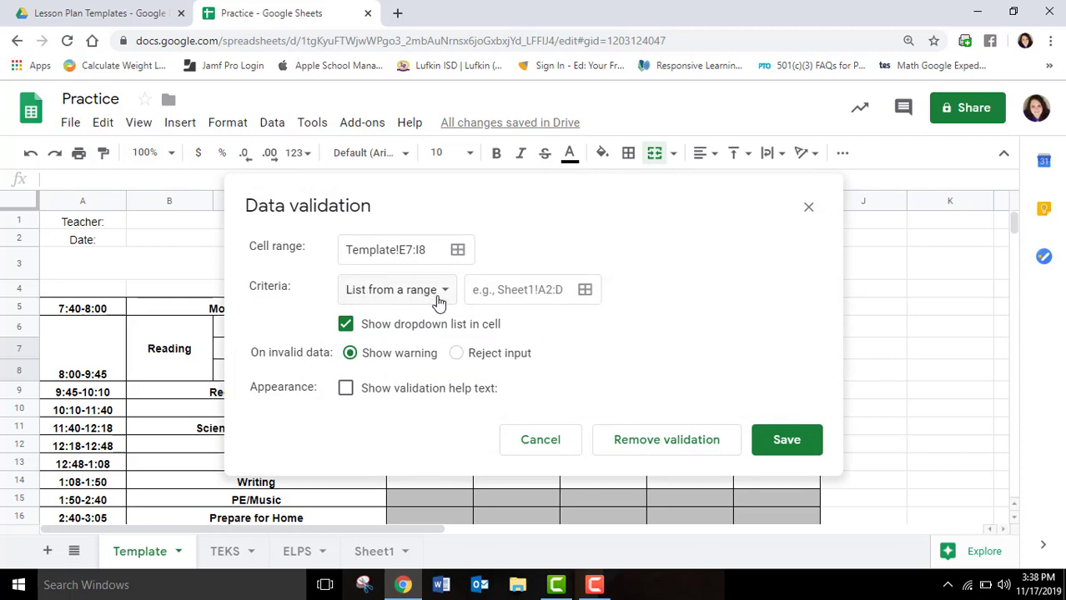
left_click(585, 290)
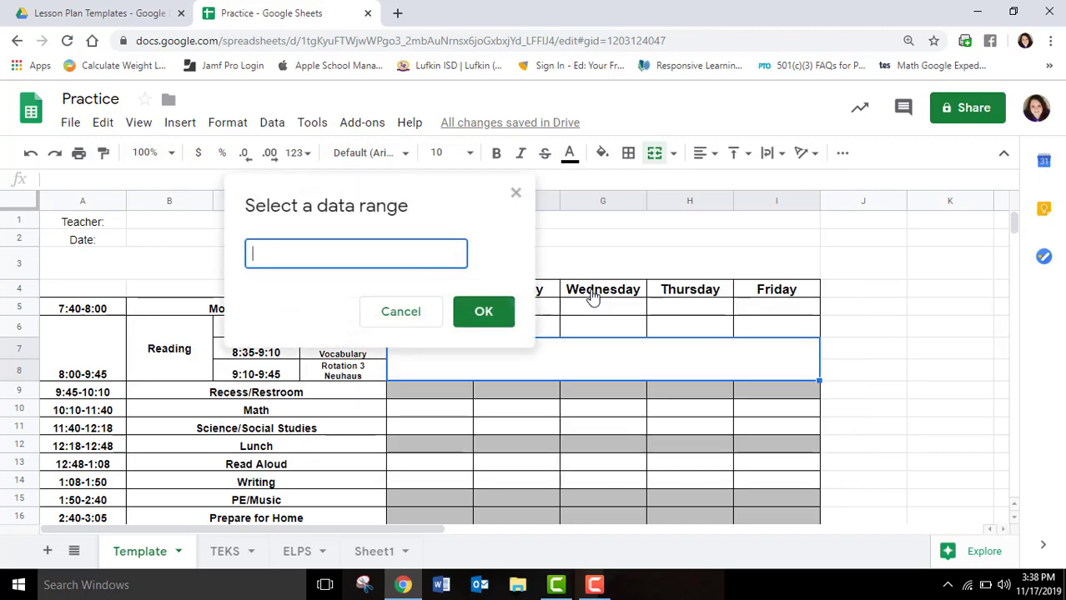
left_click(223, 551)
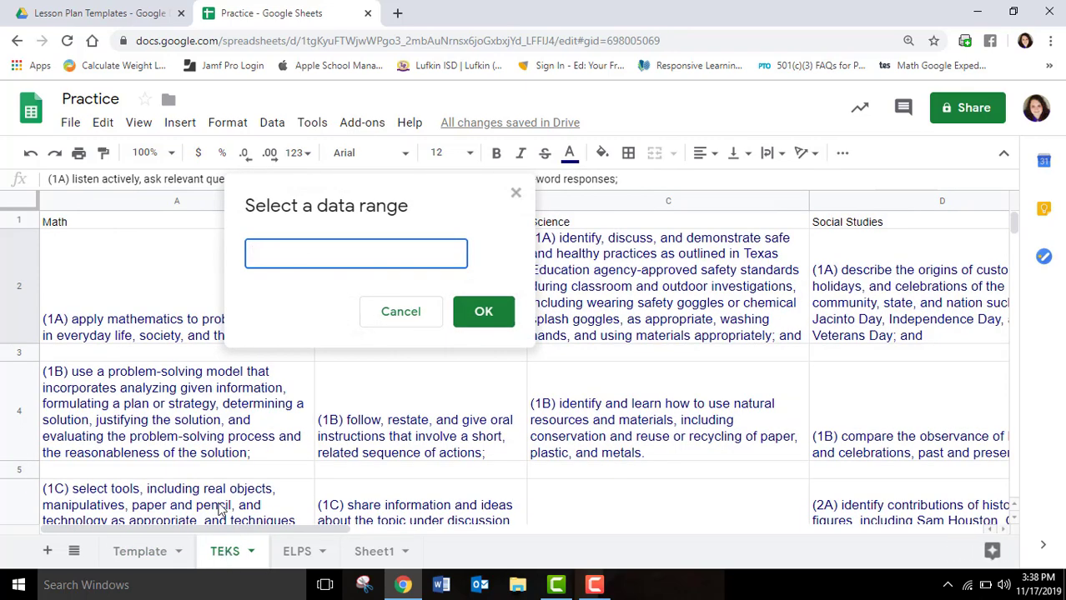
Step: Try the whole Math column, the whole Science column and Science cells C2:C6 as the list's source range
left_click(173, 202)
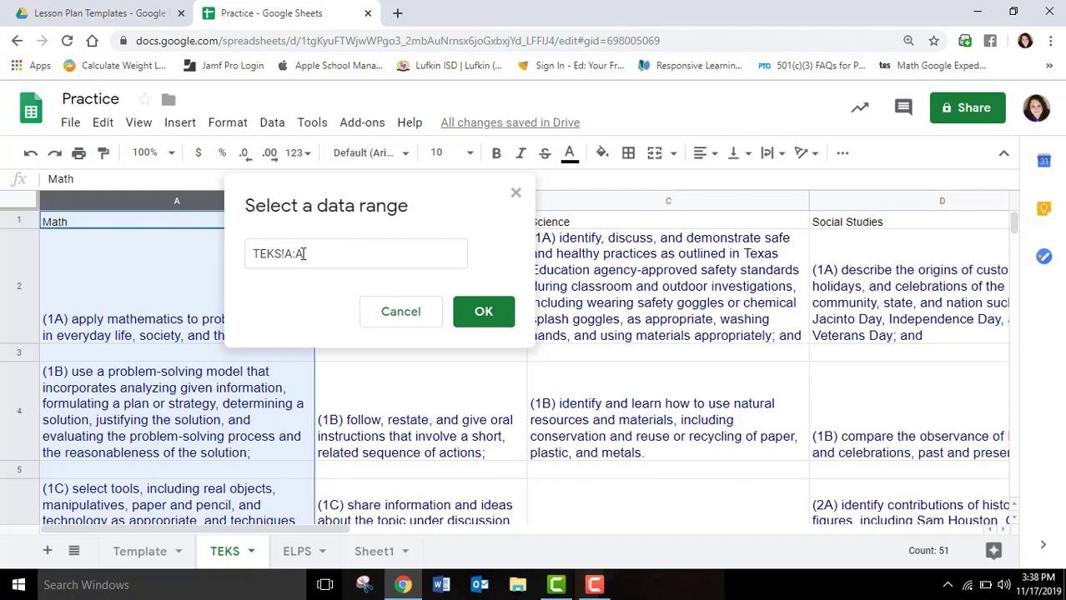
left_click(722, 203)
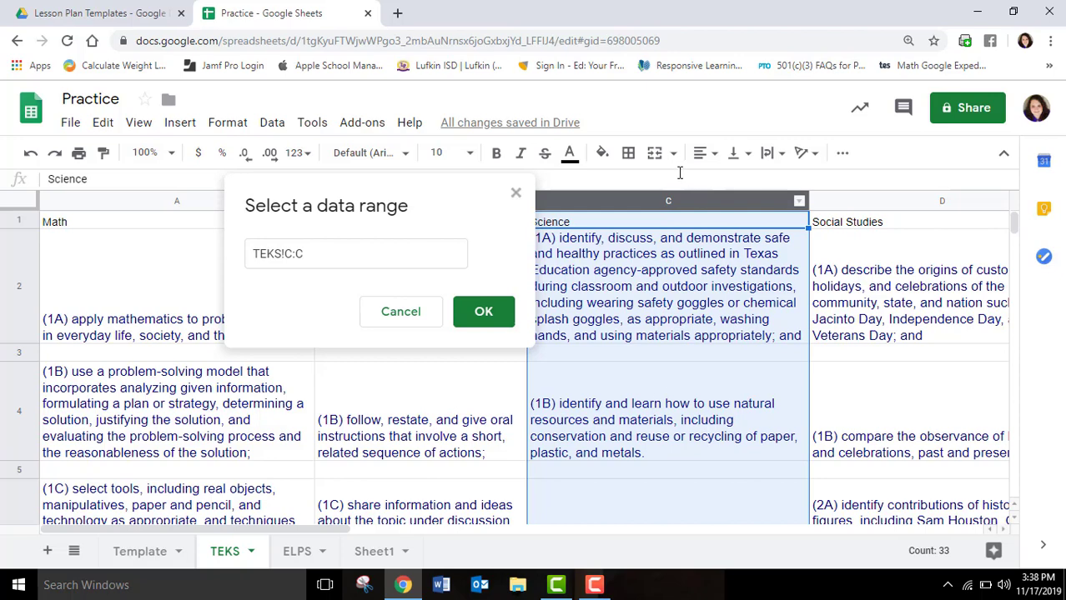
left_click(643, 267)
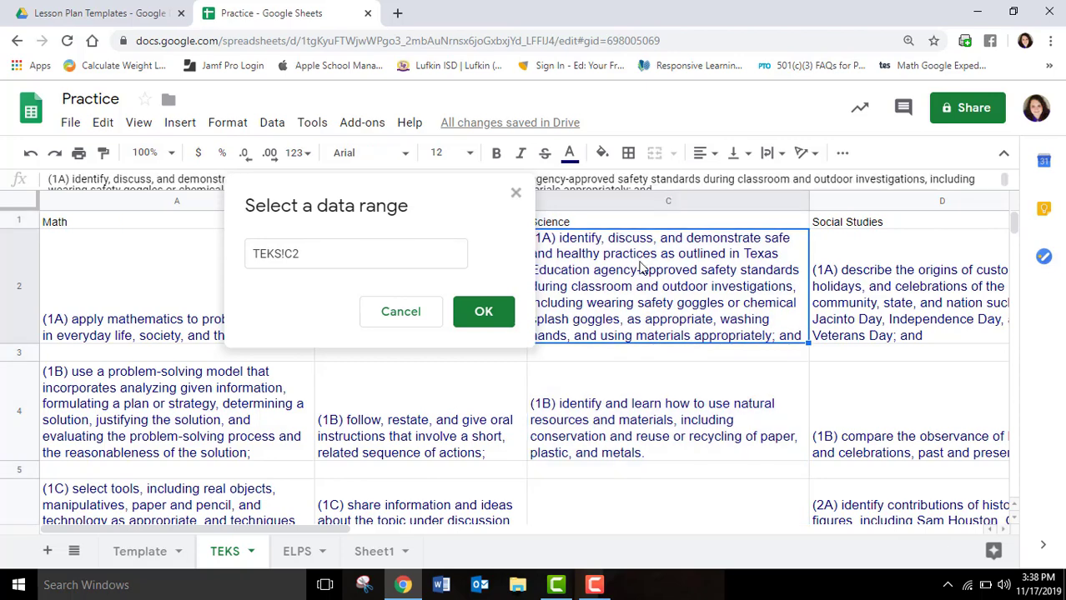
left_click_drag(642, 266, 646, 524)
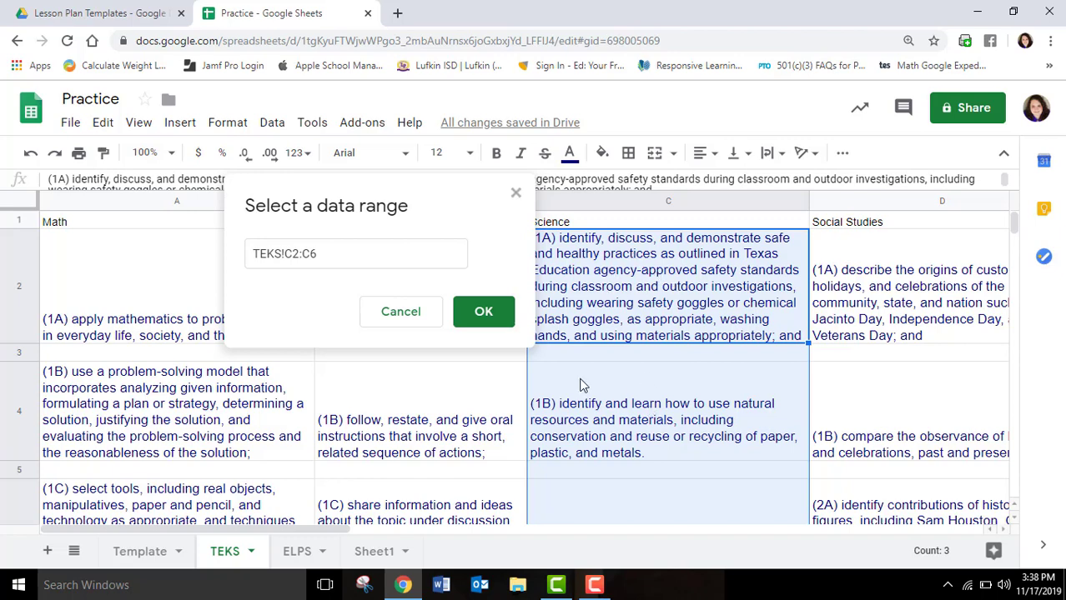
Step: Set the whole Science column, TEKS!C:C, as the list's source range and save the data validation
left_click(683, 200)
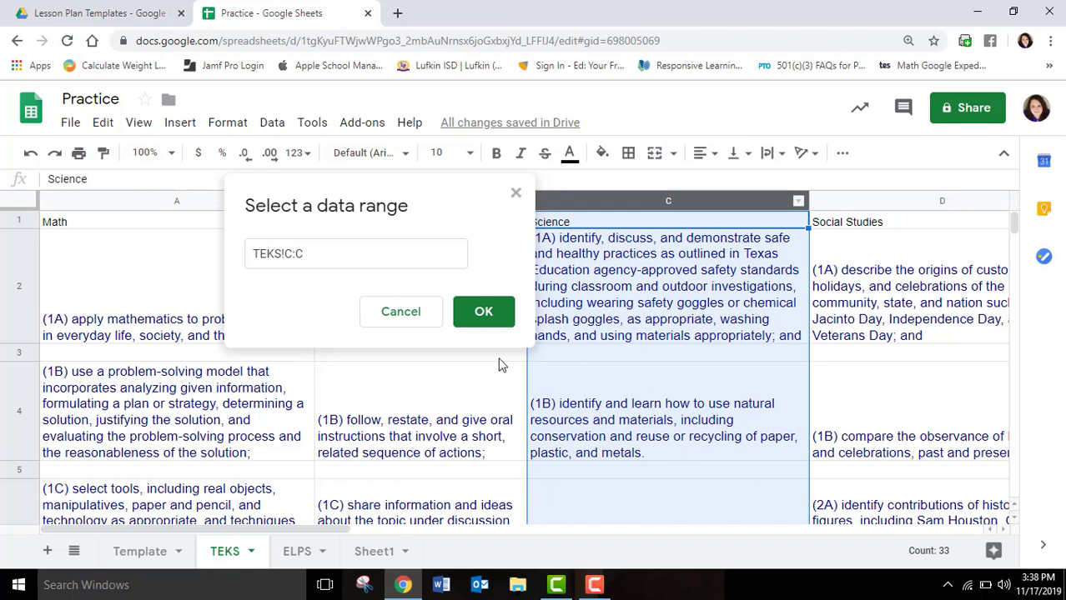
left_click(483, 323)
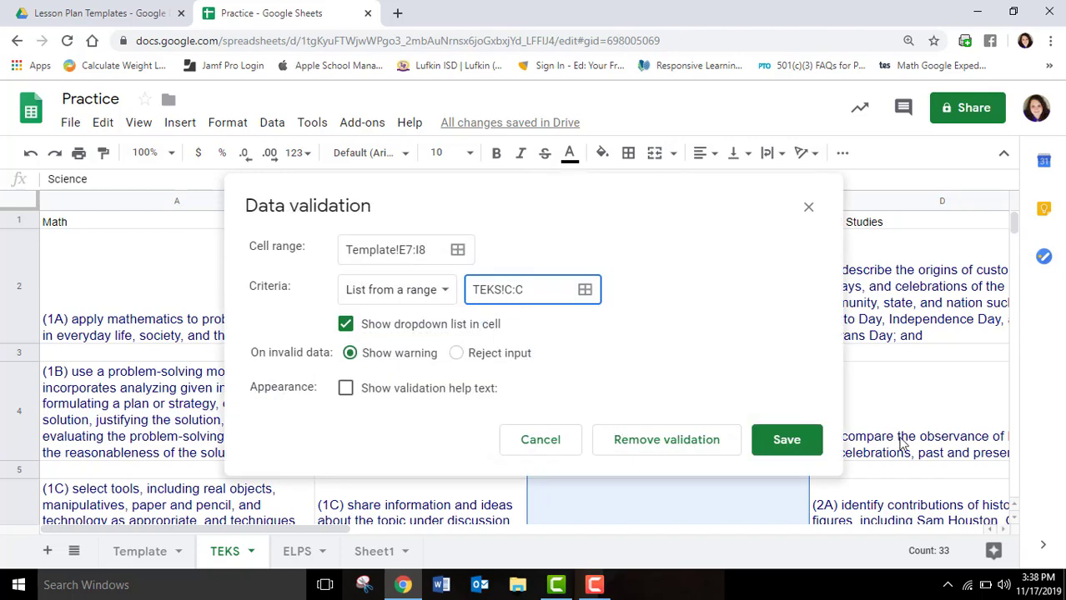
left_click(789, 441)
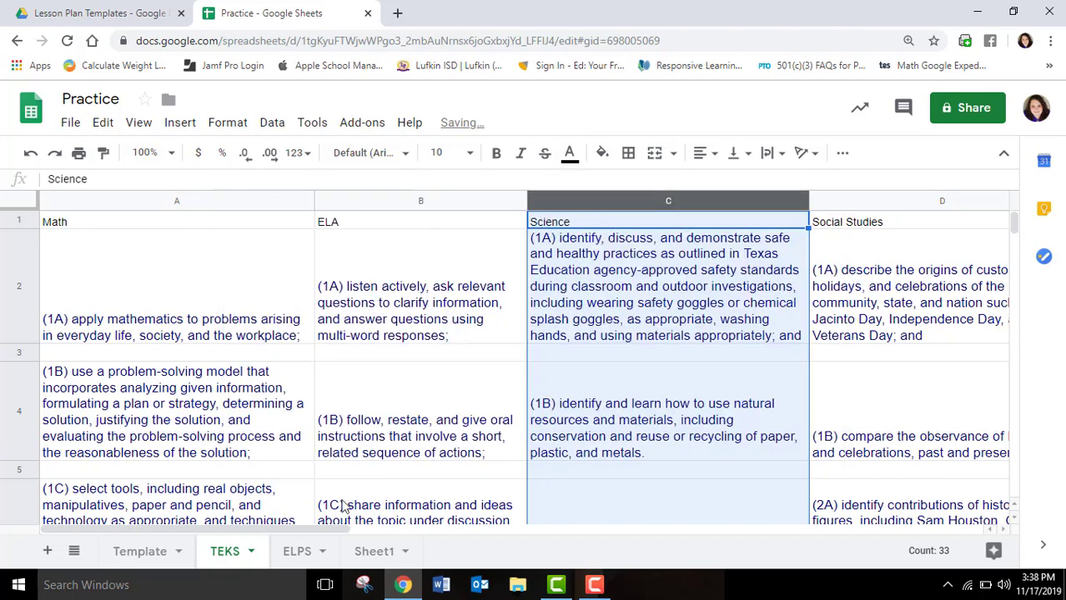
Step: Choose "(2B) plan and conduct simple descriptive investigations;" from the merged cell's dropdown list on the Template sheet
left_click(140, 552)
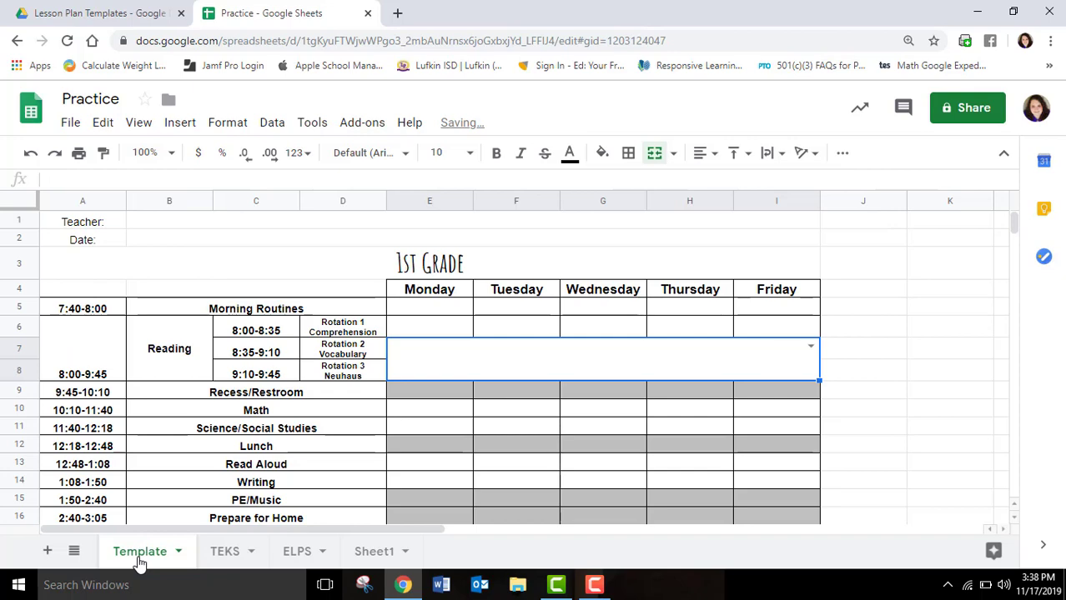
left_click(810, 348)
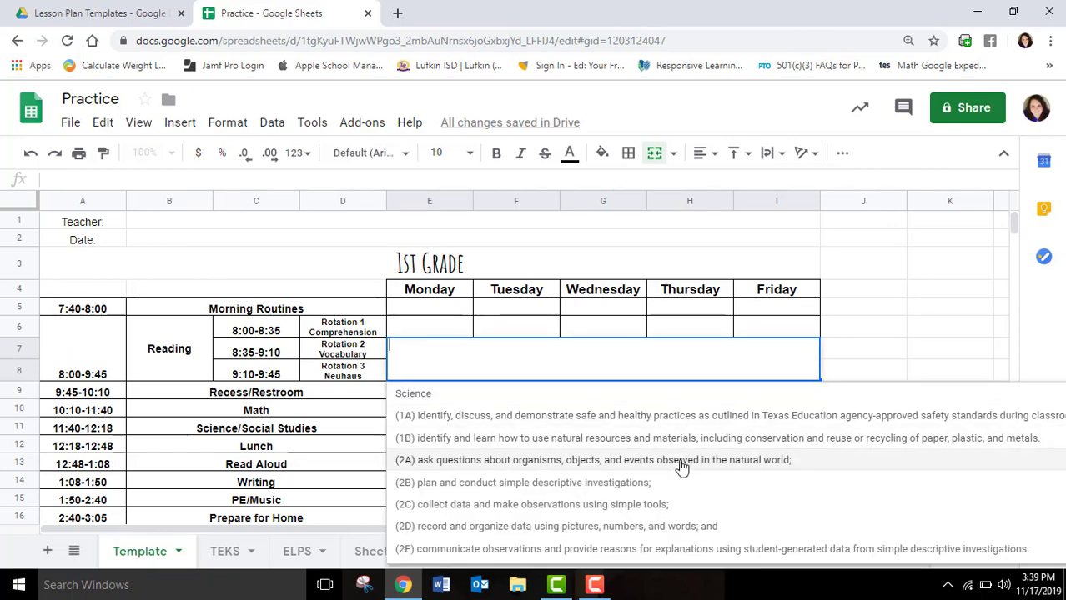
left_click(621, 491)
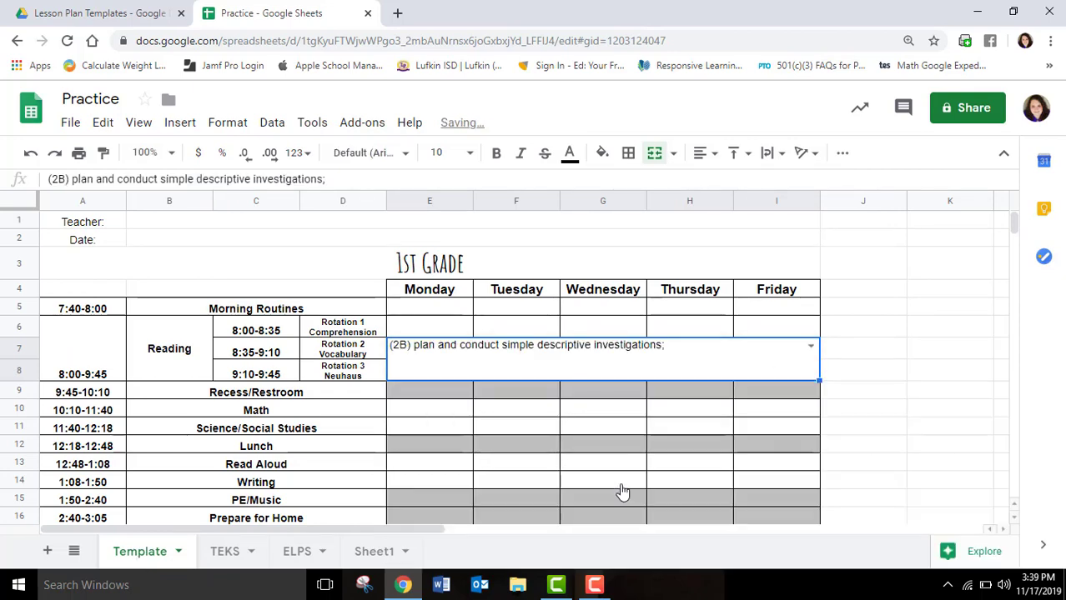
Step: Examine the Science standards on the TEKS sheet down to the first empty entry cell below them, C66
left_click(233, 564)
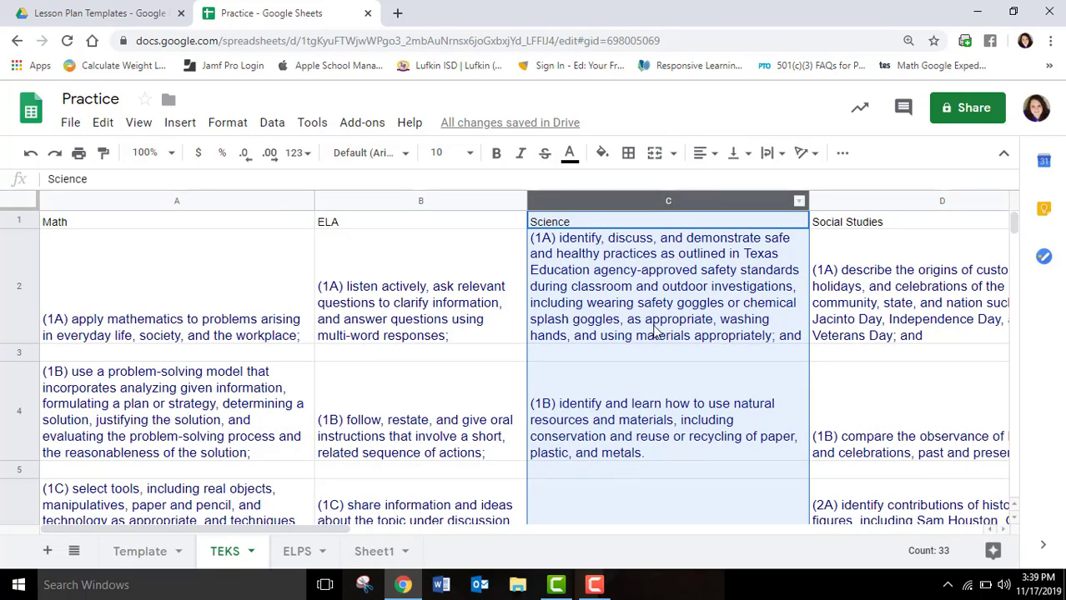
scroll(654, 404, "down", 15)
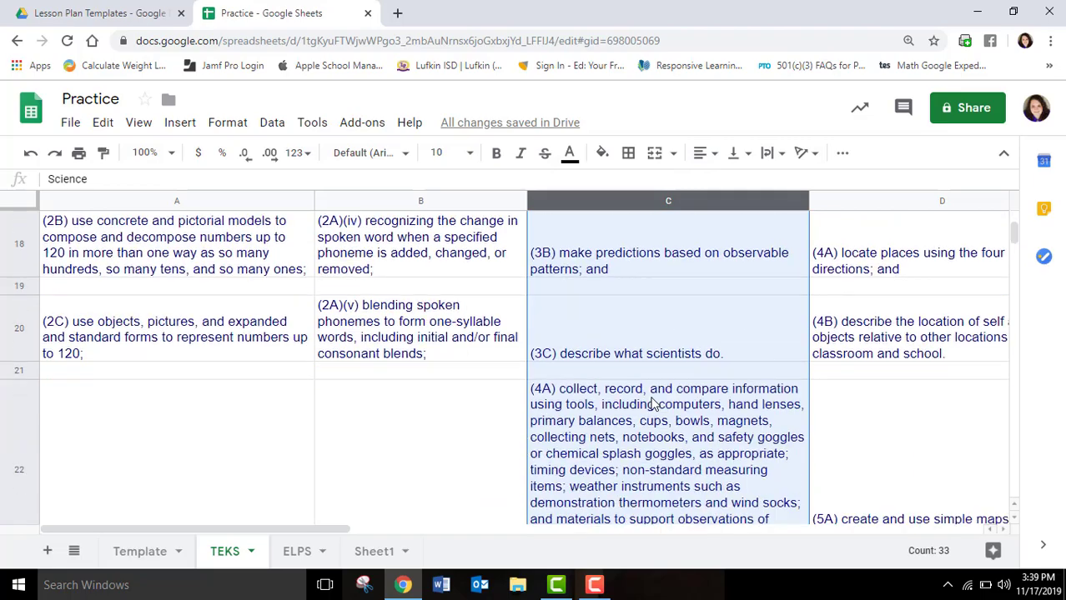
scroll(655, 403, "down", 15)
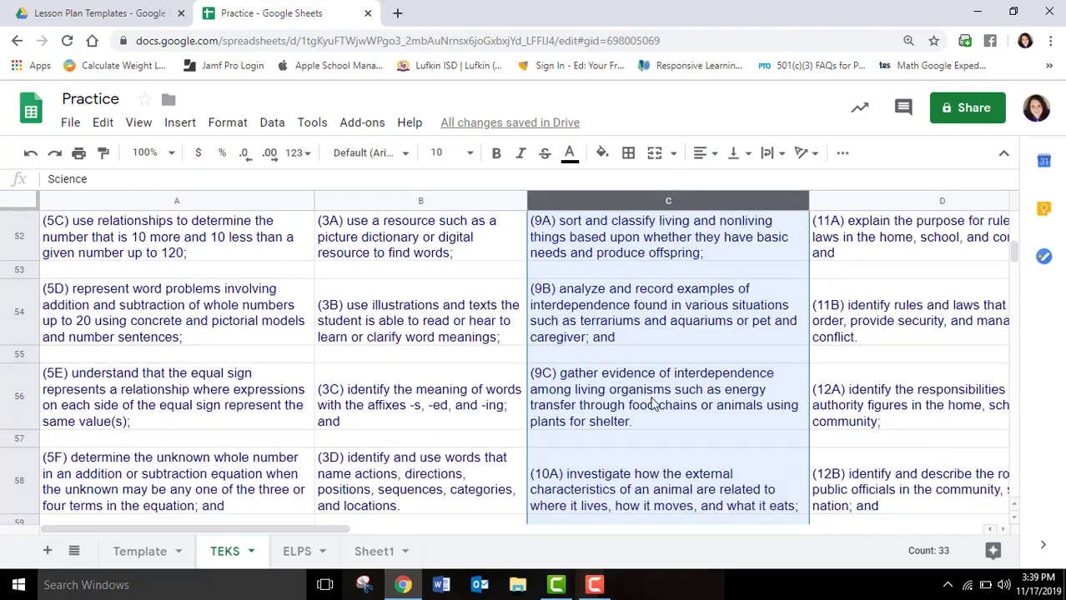
scroll(654, 404, "down", 2)
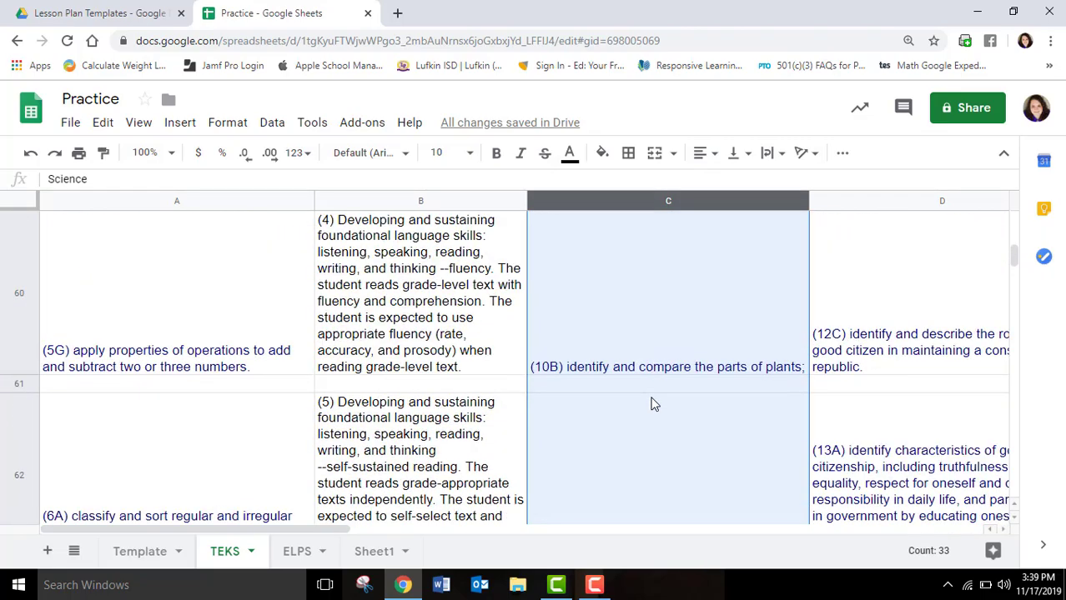
scroll(654, 404, "down", 6)
scroll(655, 404, "up", 5)
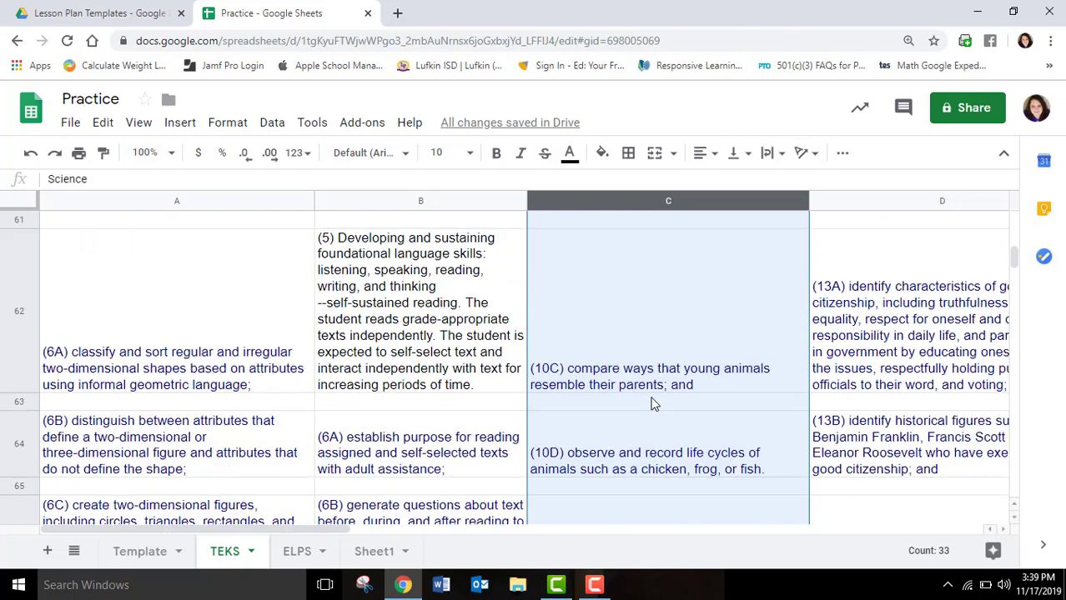
scroll(654, 404, "down", 4)
left_click(618, 333)
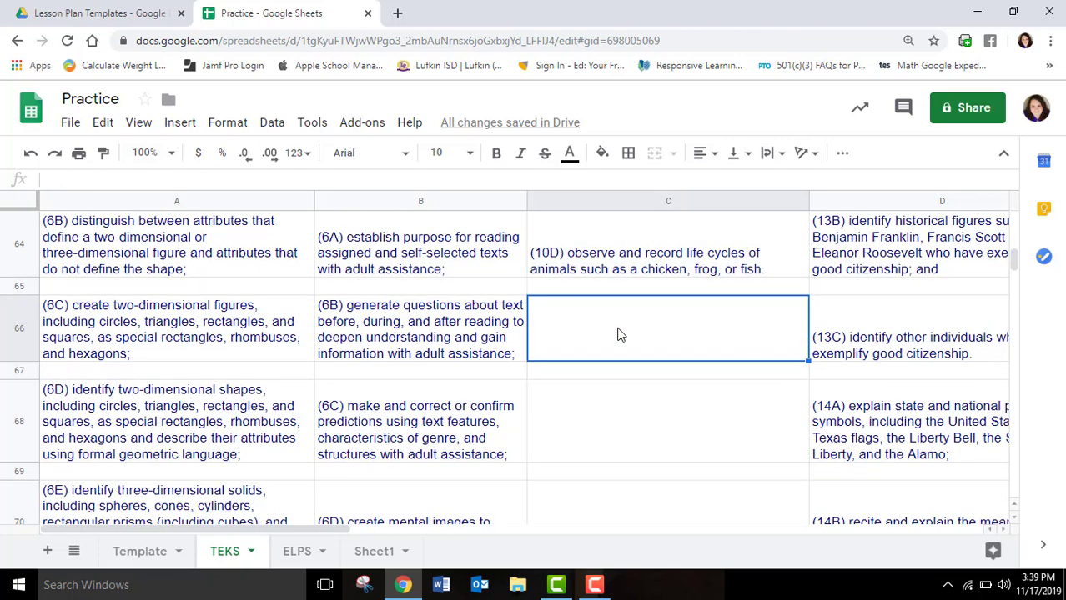
Step: Enter "lkasjdhflaksdjhflasdkjfhlsadkjf" in cell C66 below the Science standards and return to the Template sheet
type("lkasjdhflaksdjhflasdkjfhlsadkjf")
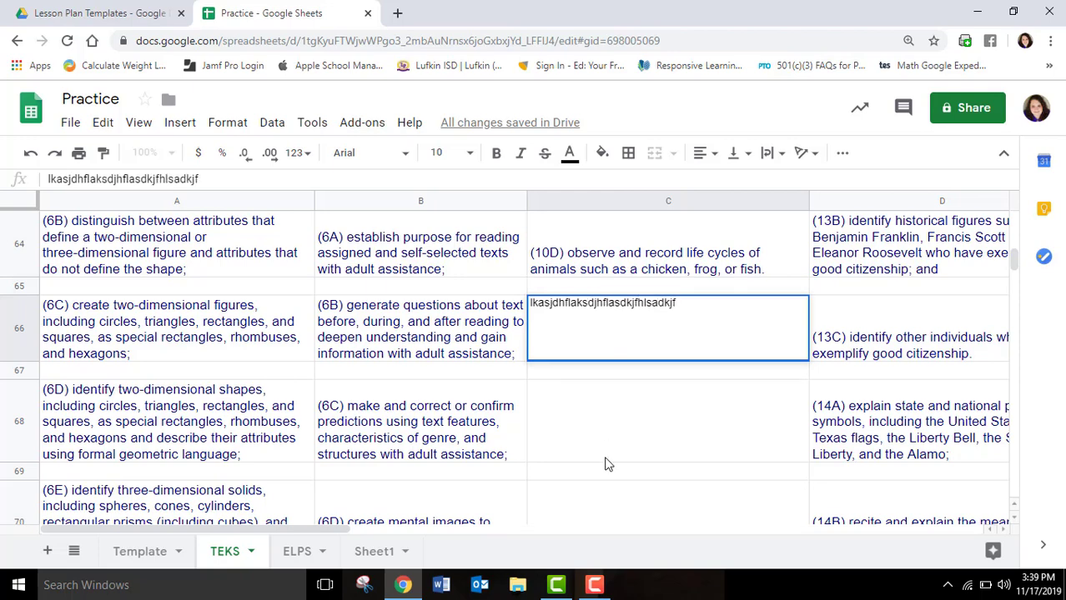
left_click(606, 464)
left_click(140, 551)
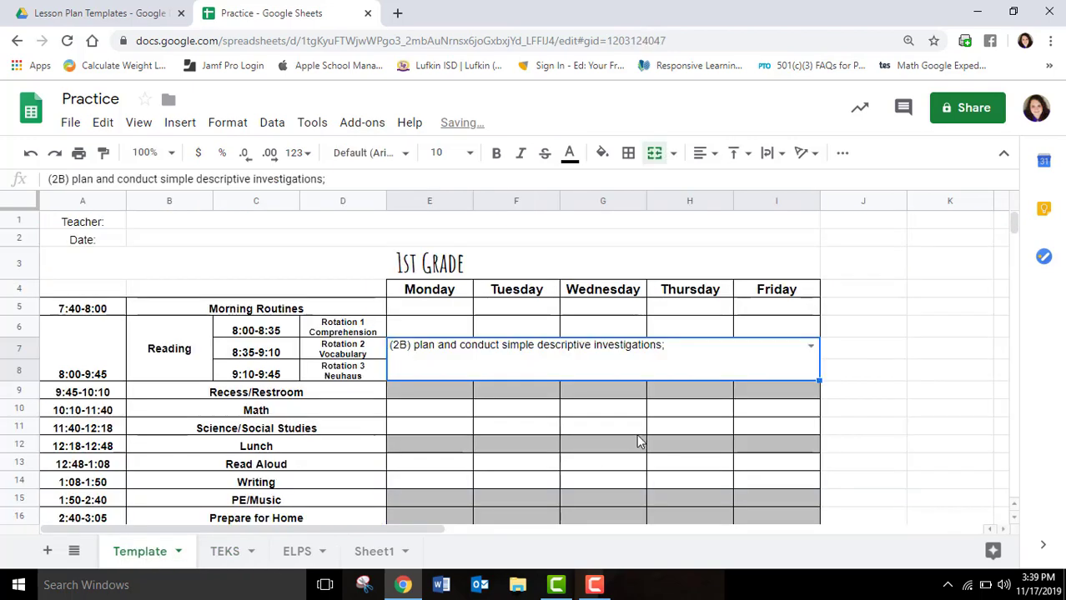
Step: Choose the newly added "lkasjdhflaksdjhflasdkjfhlsadkjf" entry from the dropdown list of the merged cell E7:I8
left_click(812, 349)
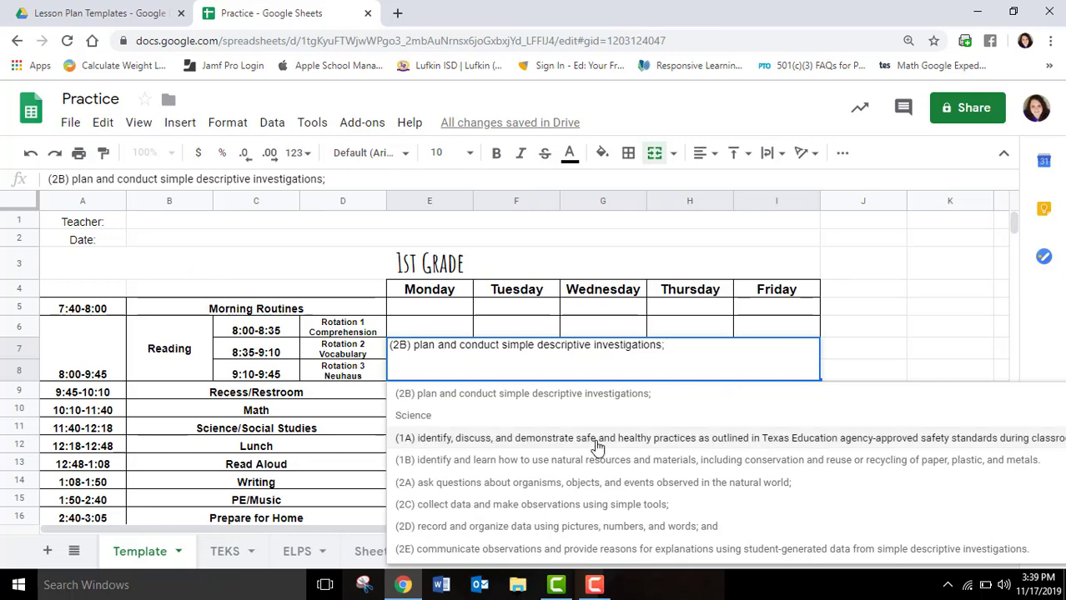
scroll(597, 448, "down", 5)
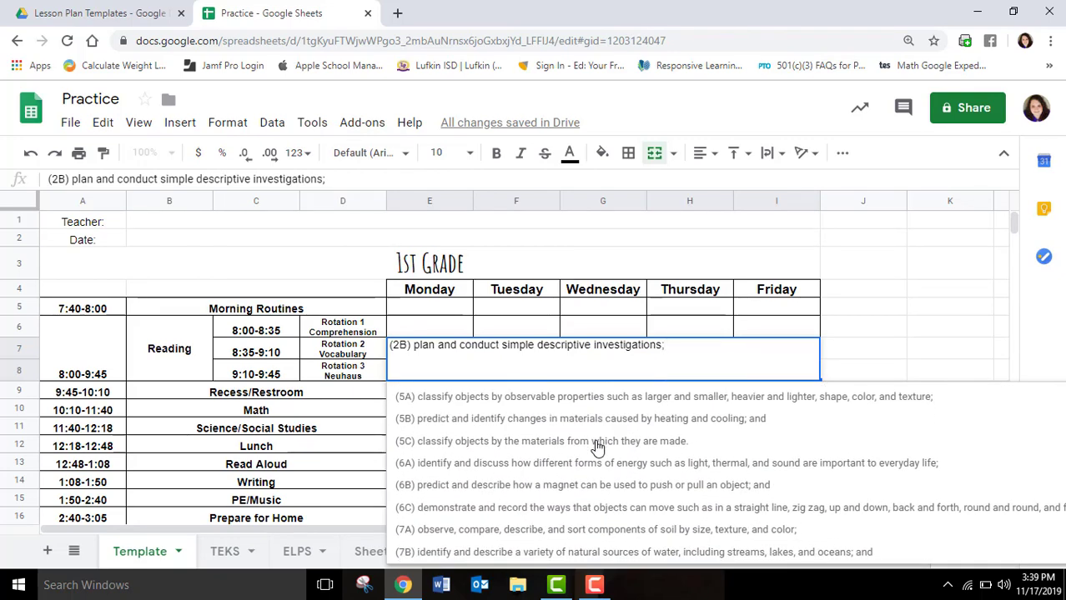
scroll(597, 448, "down", 4)
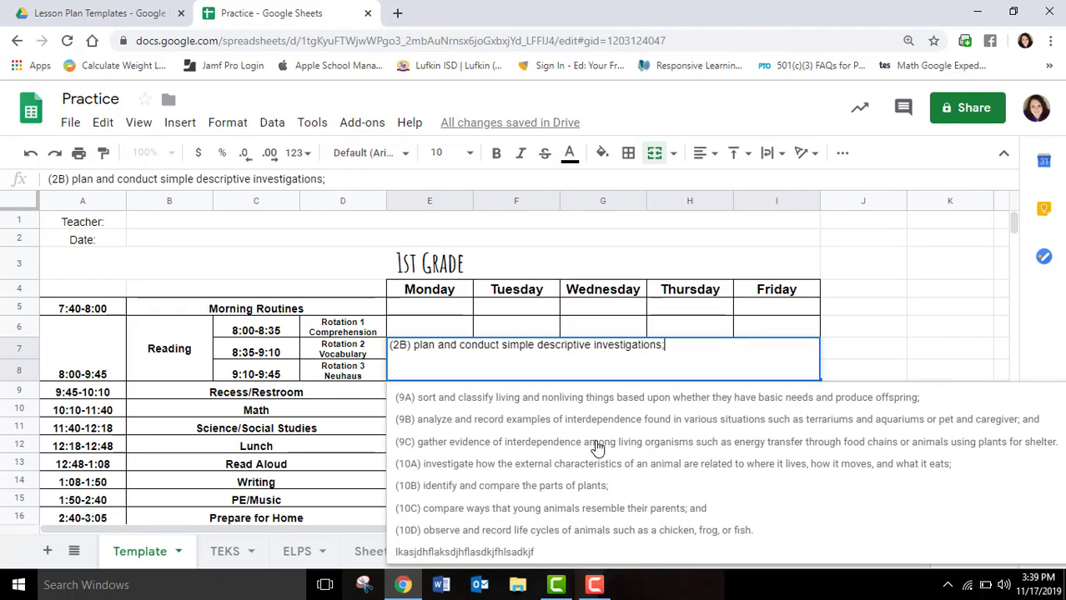
left_click(470, 552)
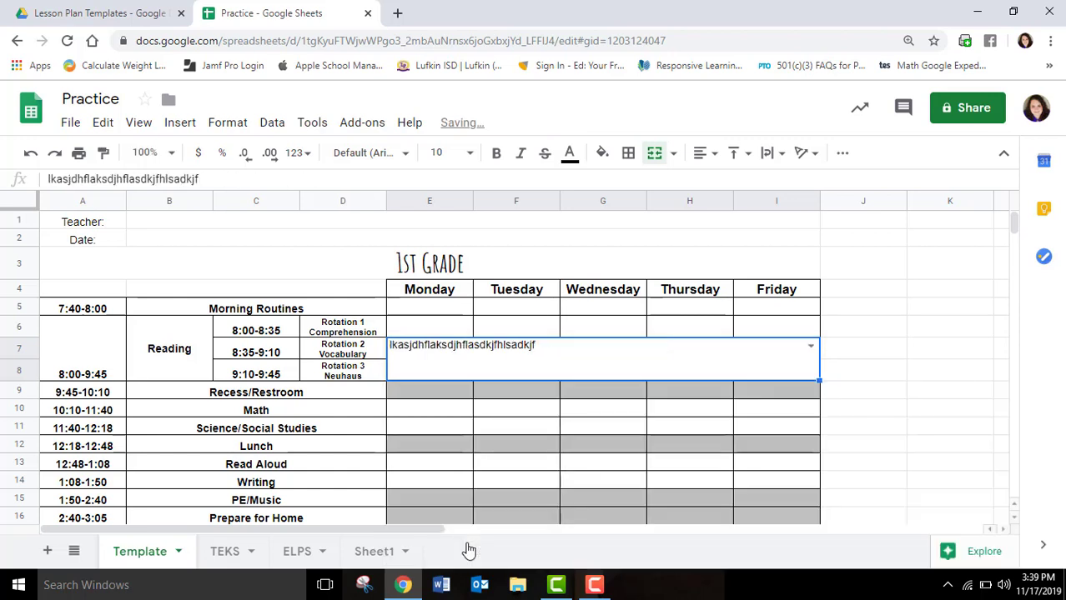
left_click(465, 447)
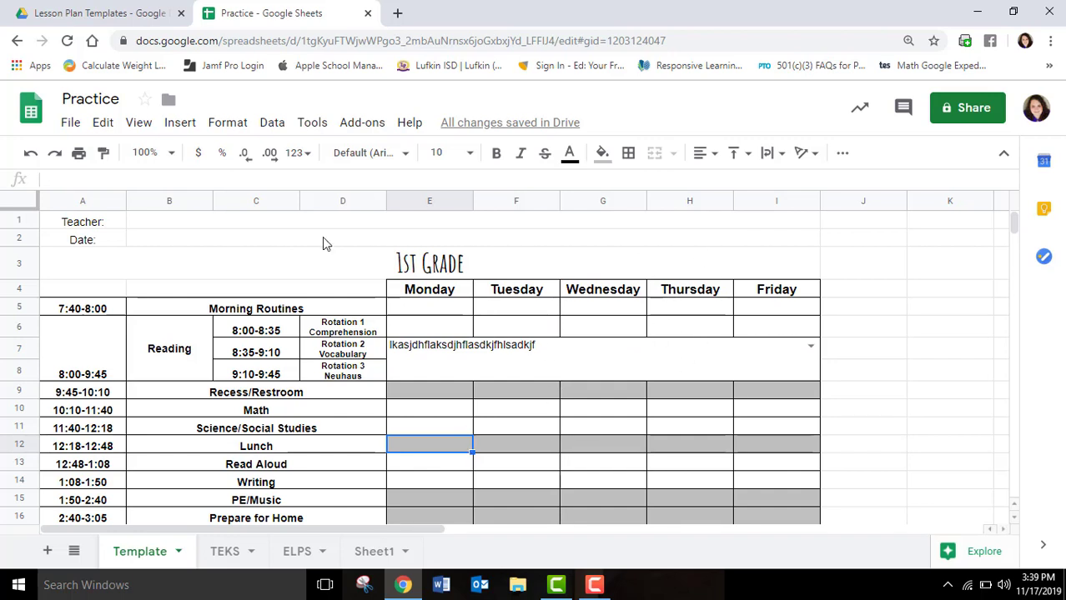
Step: Add data validation to the merged date cell B2:I2 with the Date criterion "is valid date", and save it
left_click(265, 240)
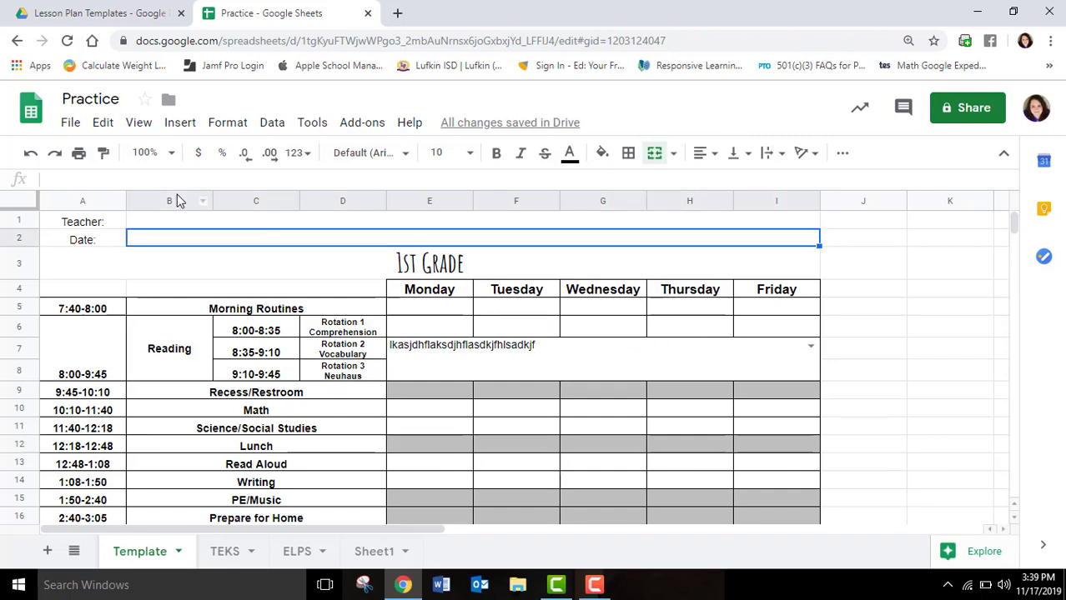
left_click(272, 122)
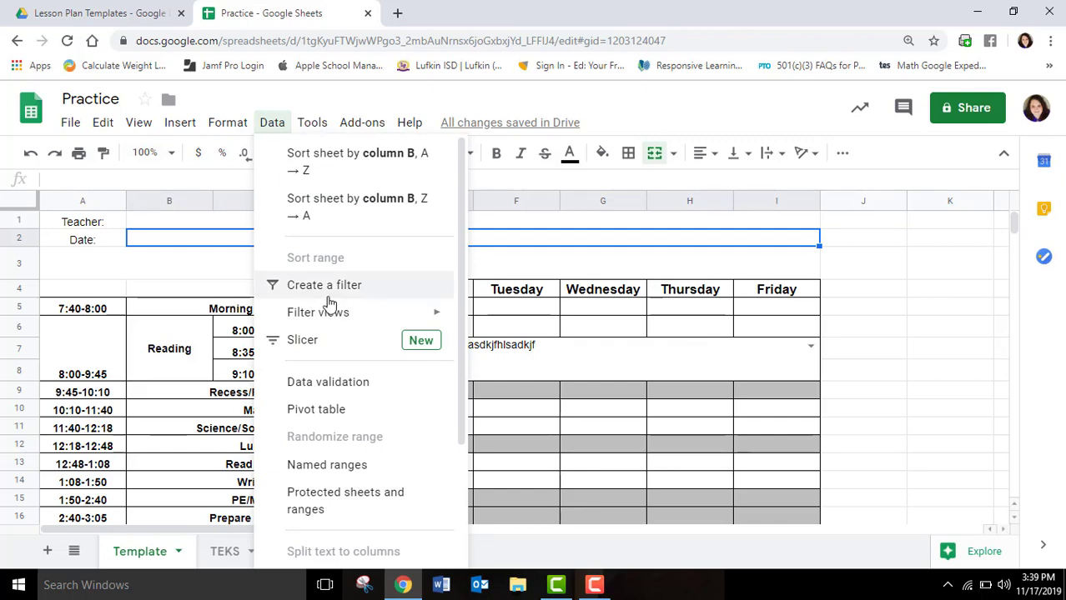
left_click(352, 353)
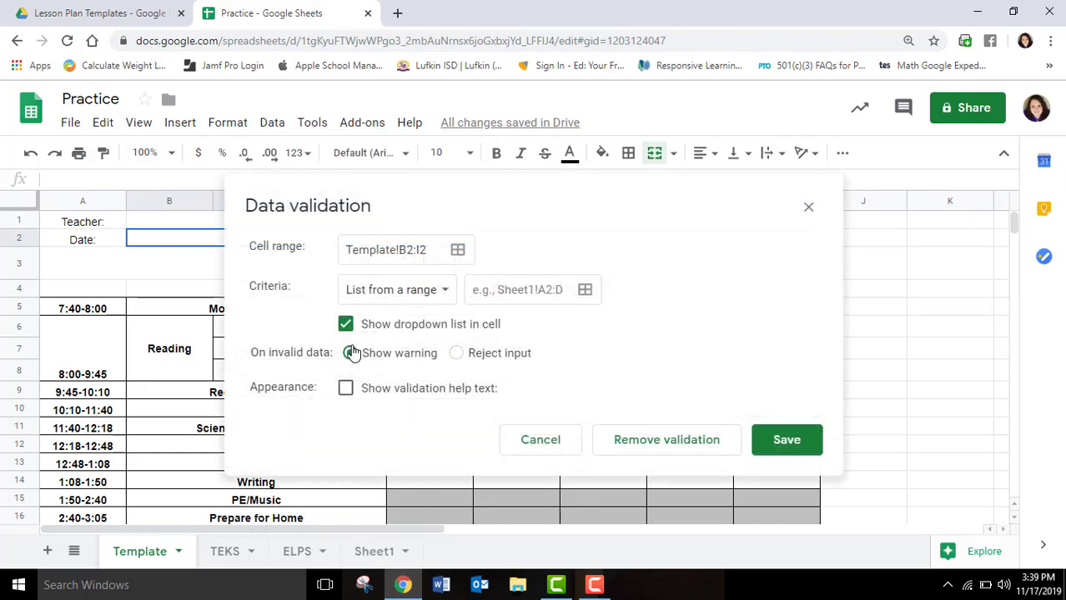
left_click(448, 292)
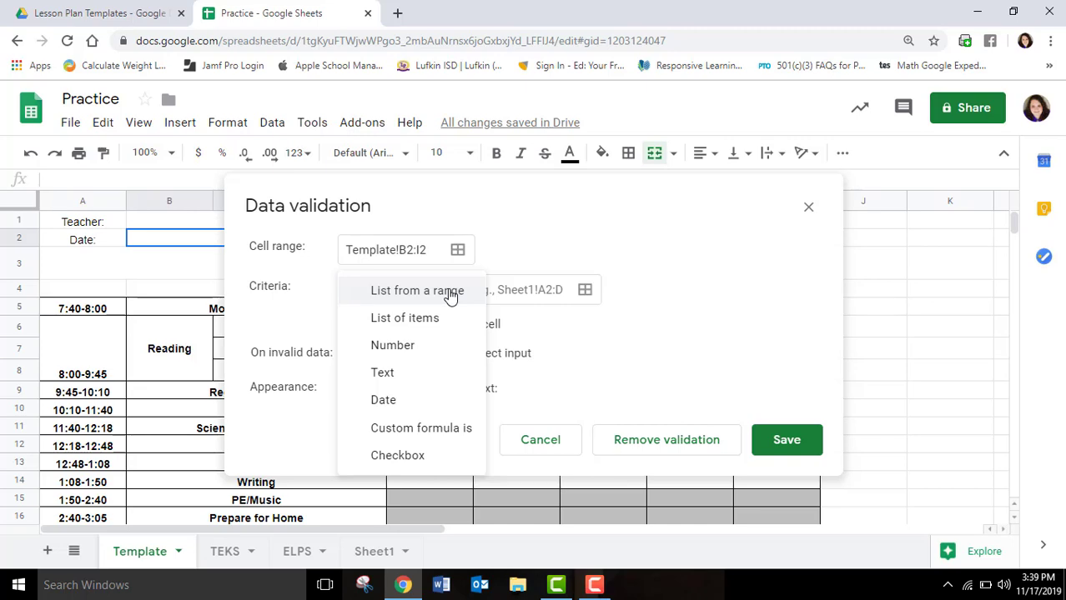
left_click(401, 406)
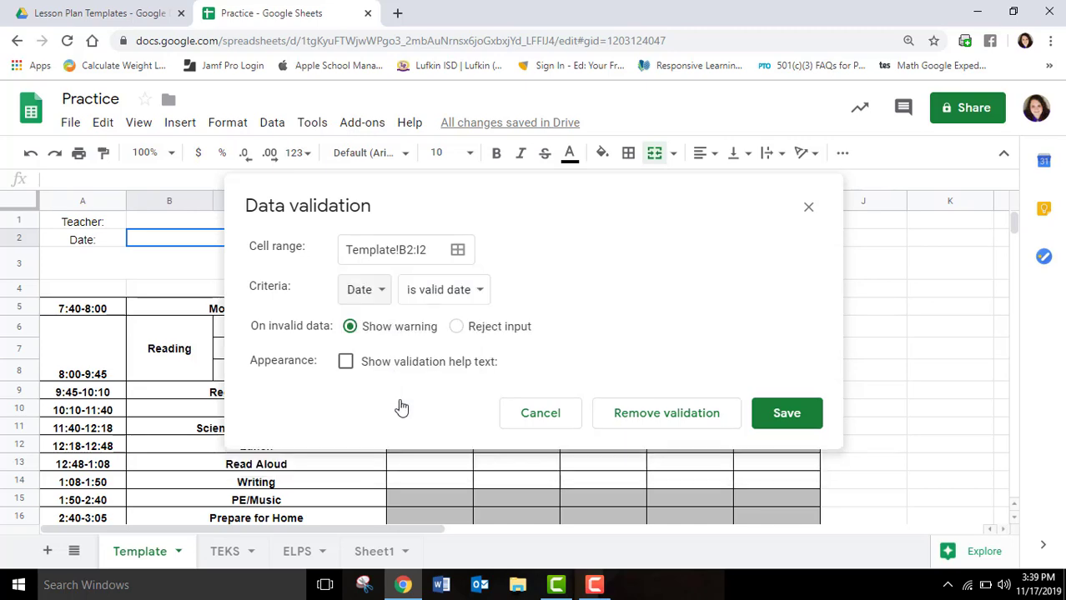
left_click(808, 420)
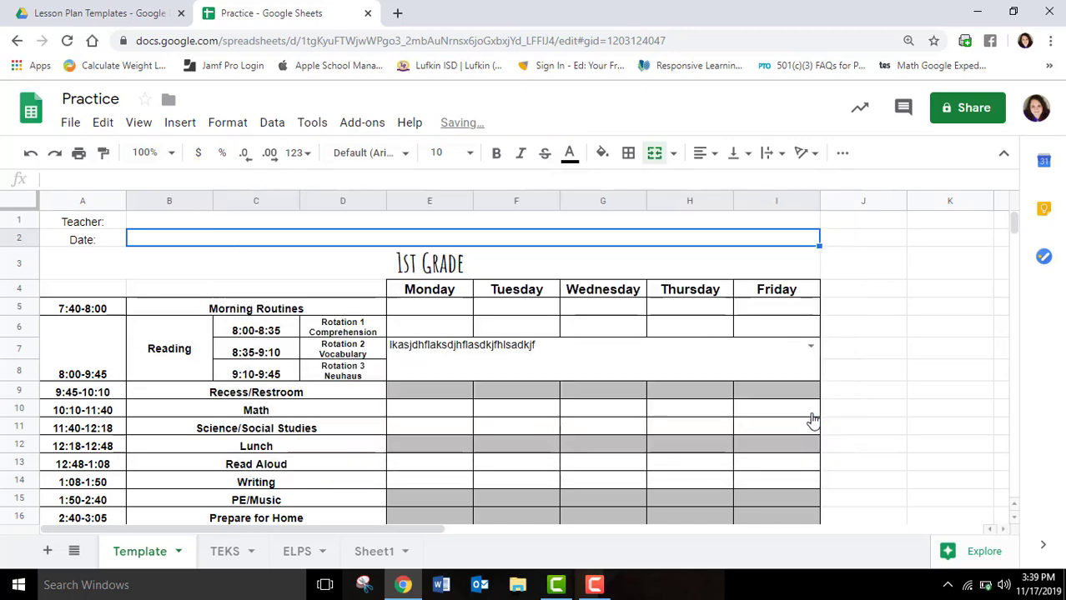
Step: Pick November 13, 2019 from the calendar in the date cell and apply the Date number format
double_click(290, 241)
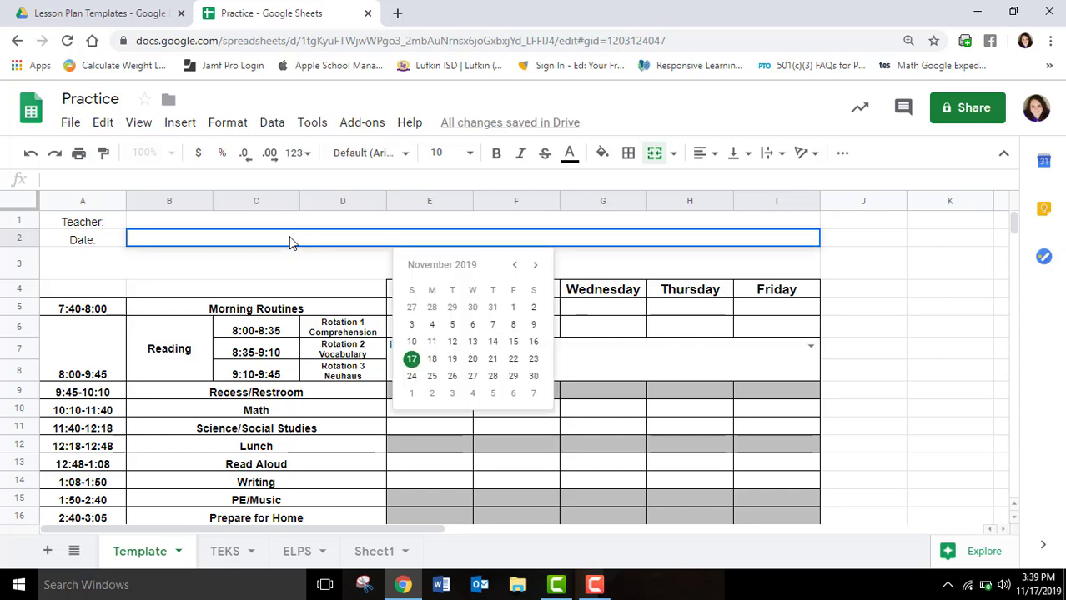
left_click(472, 341)
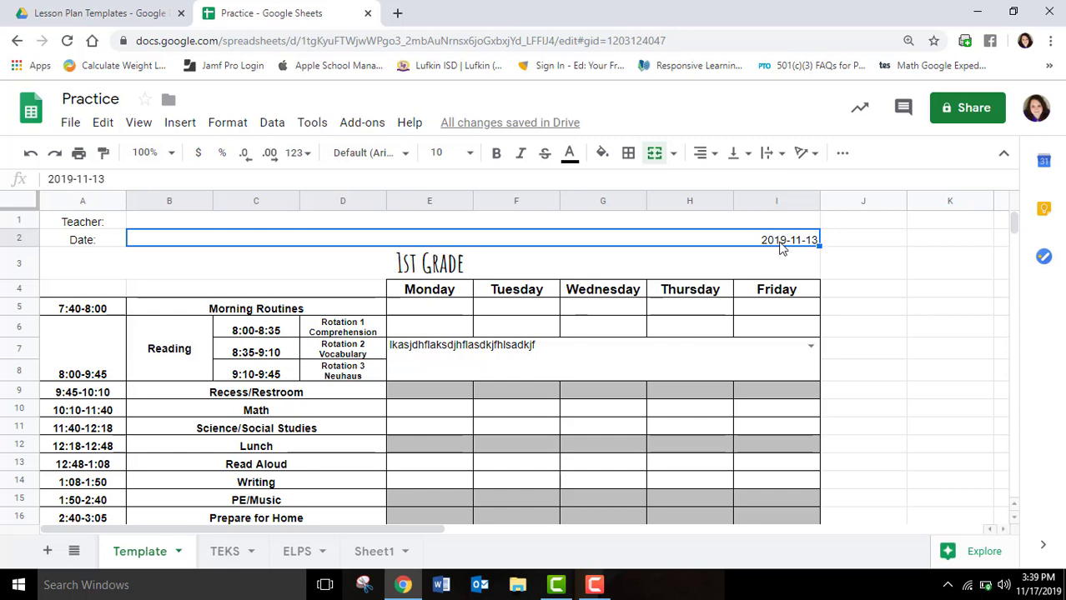
left_click(228, 124)
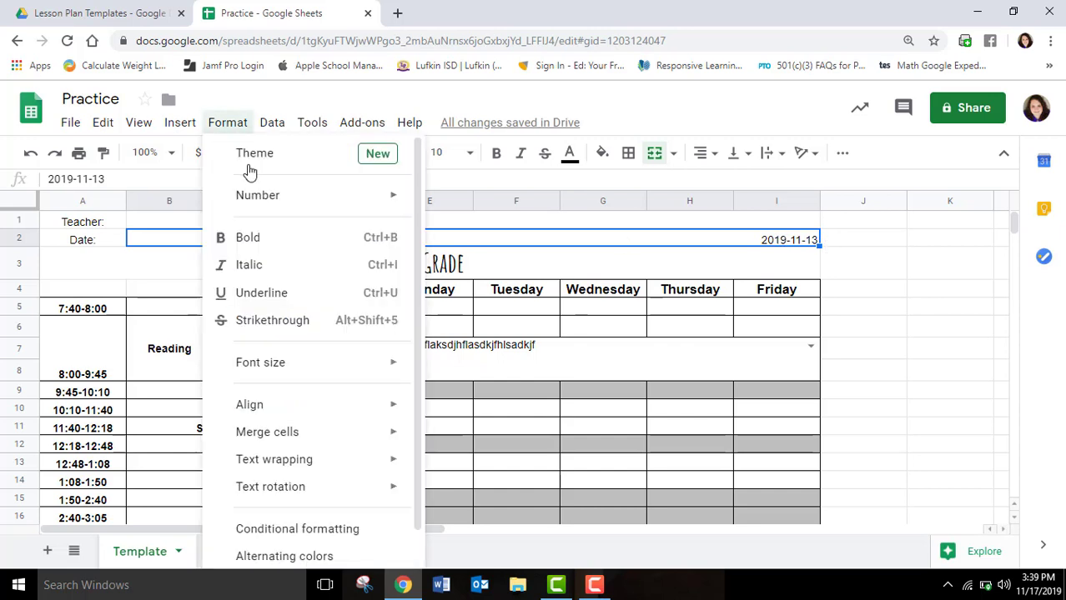
mouse_move(288, 198)
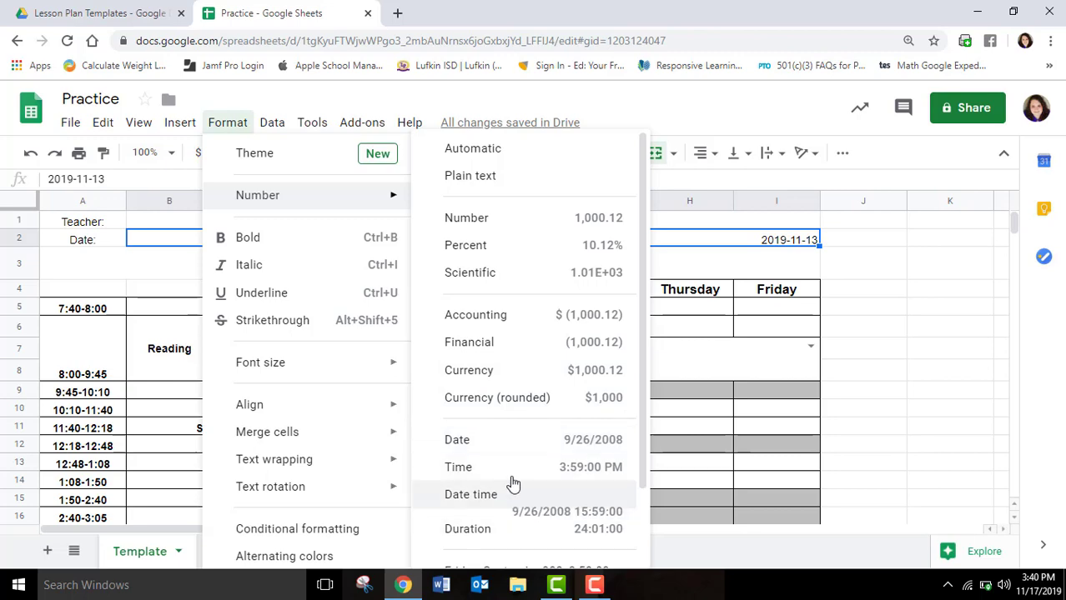
left_click(511, 442)
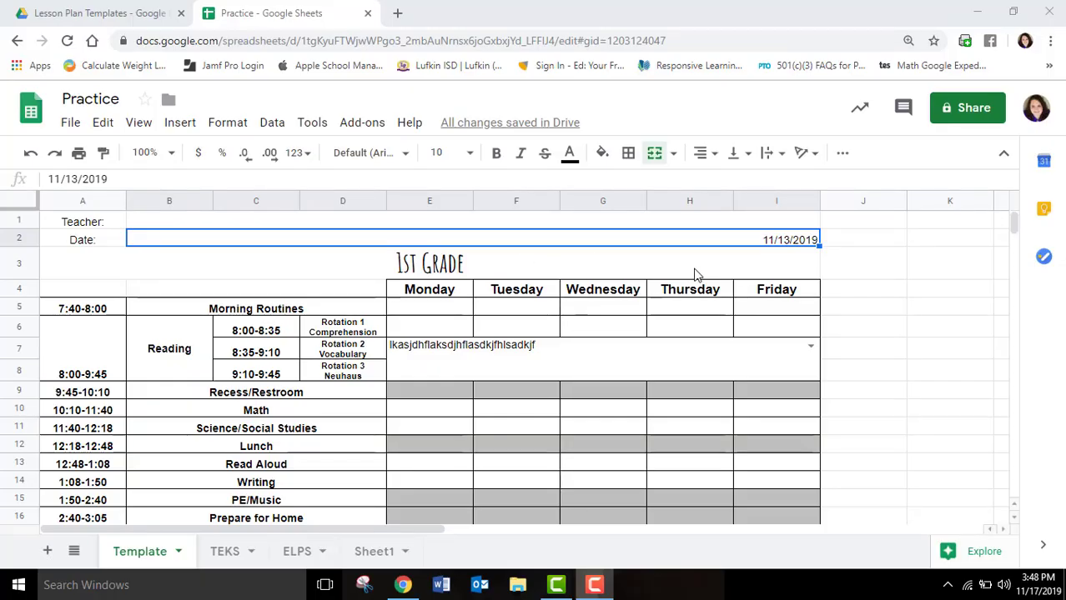
Step: Left-align the date and unmerge cells B2:I2
left_click(710, 156)
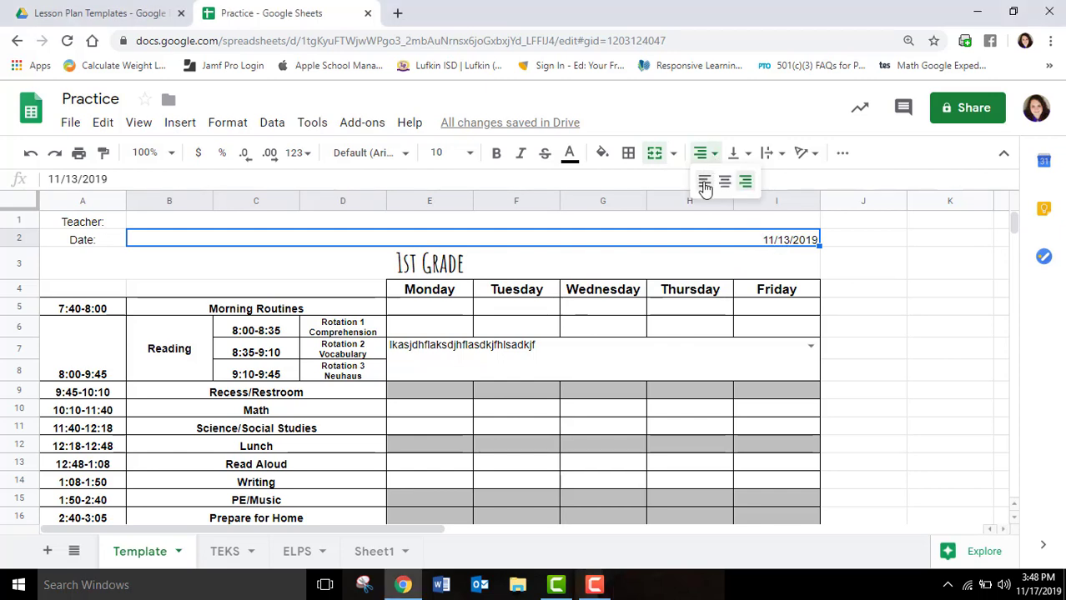
left_click(704, 183)
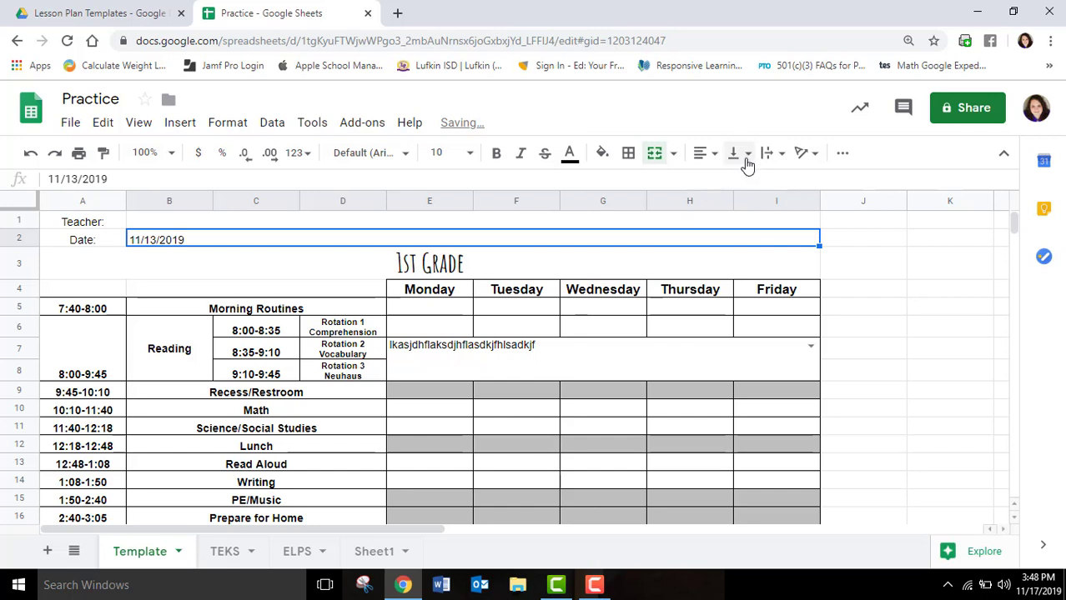
left_click(654, 155)
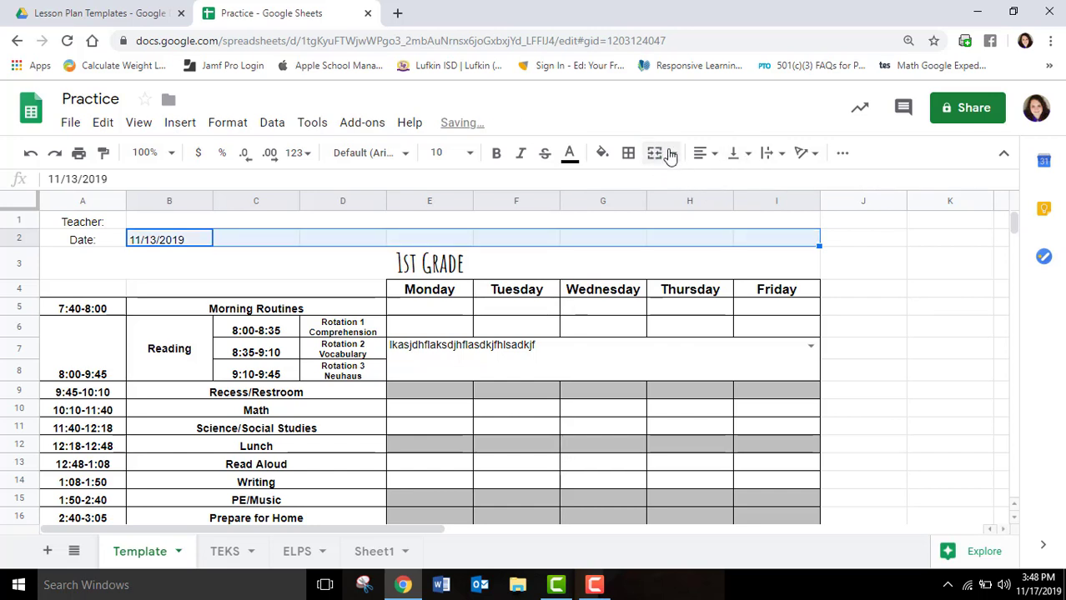
Step: Unmerge the dropdown cells E7:I8 and check the Tuesday, Wednesday and Thursday dropdown lists in row 7
left_click(591, 368)
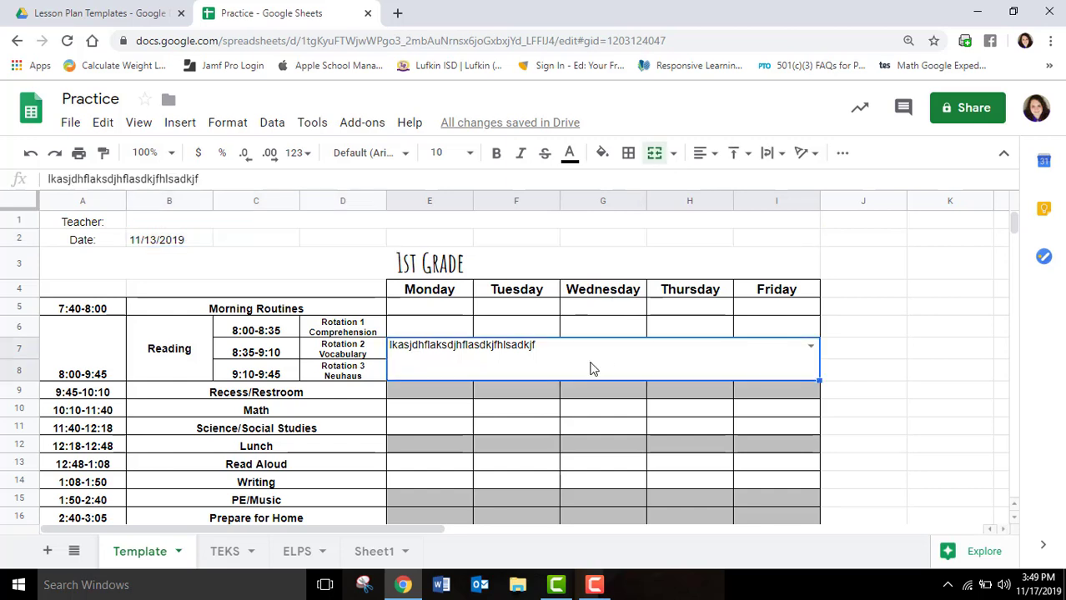
left_click(655, 154)
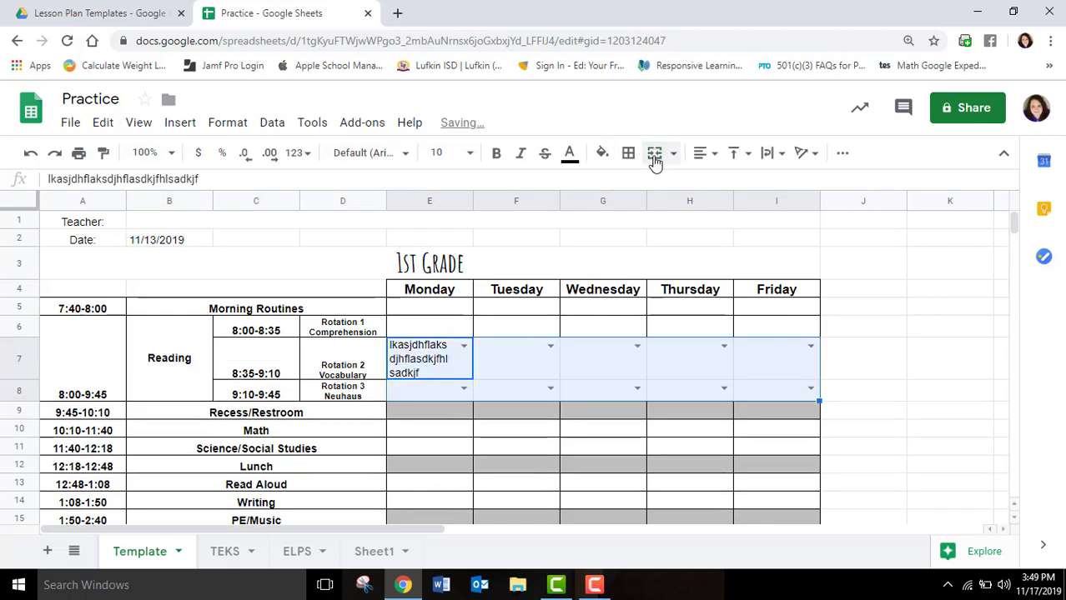
left_click(550, 346)
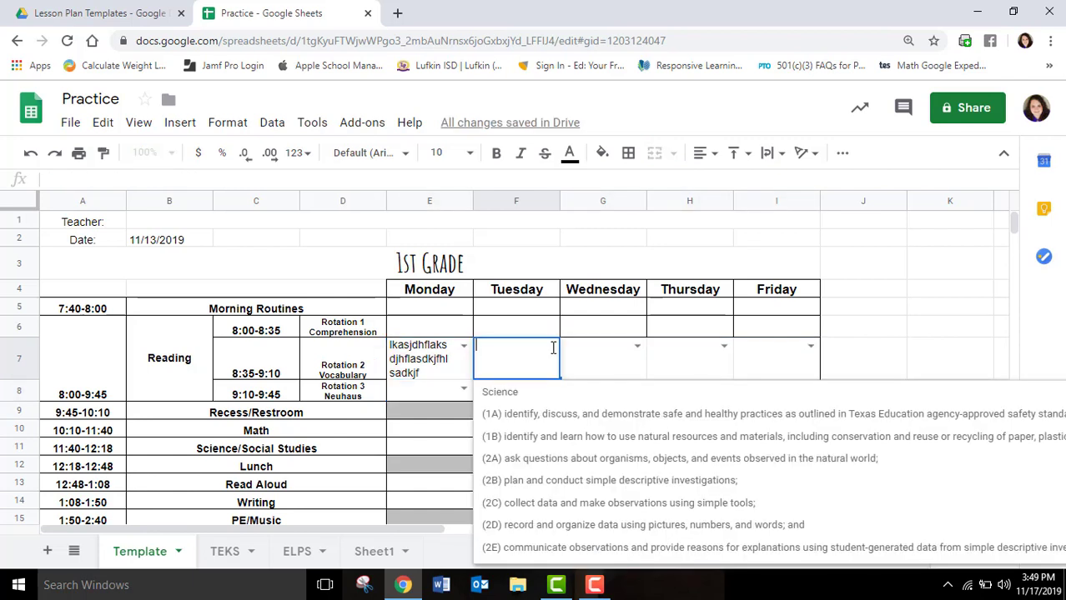
double_click(634, 354)
double_click(721, 356)
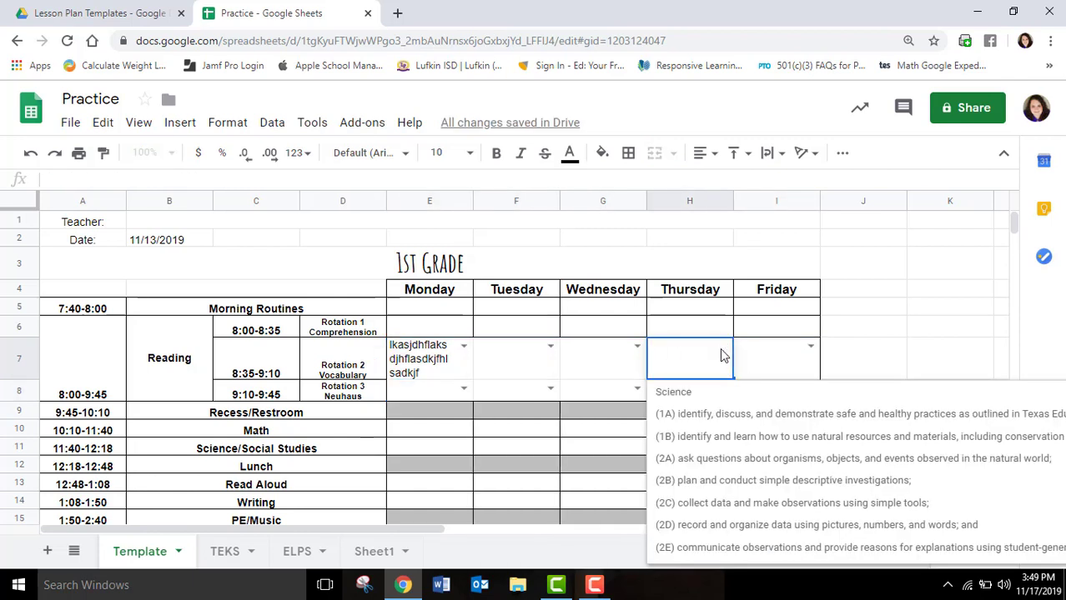
Step: Merge cells B2:D2 next to the Date label
left_click(183, 240)
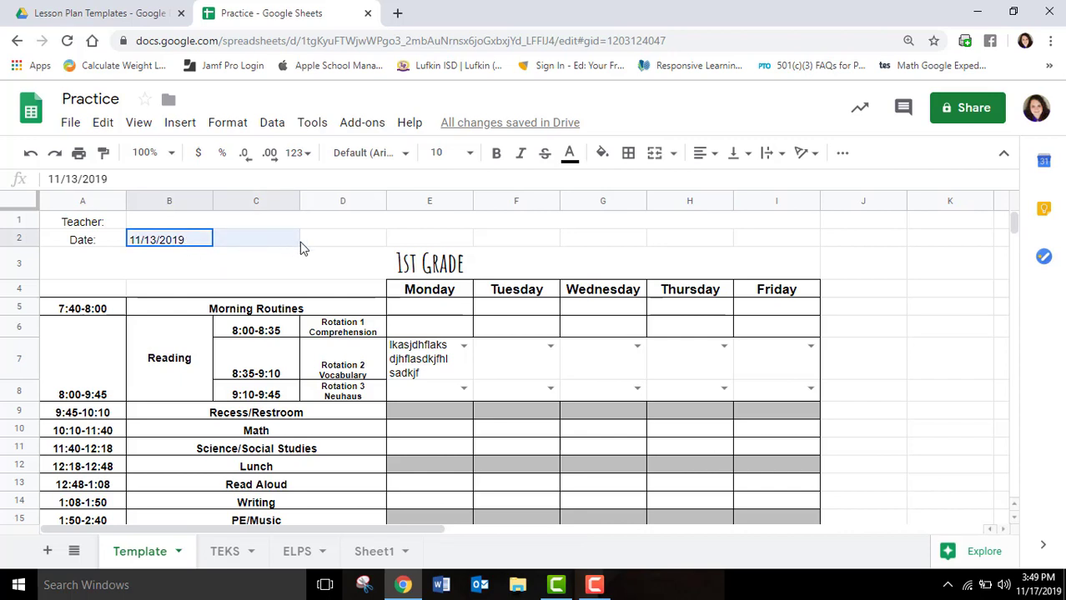
left_click_drag(302, 248, 319, 248)
left_click(655, 155)
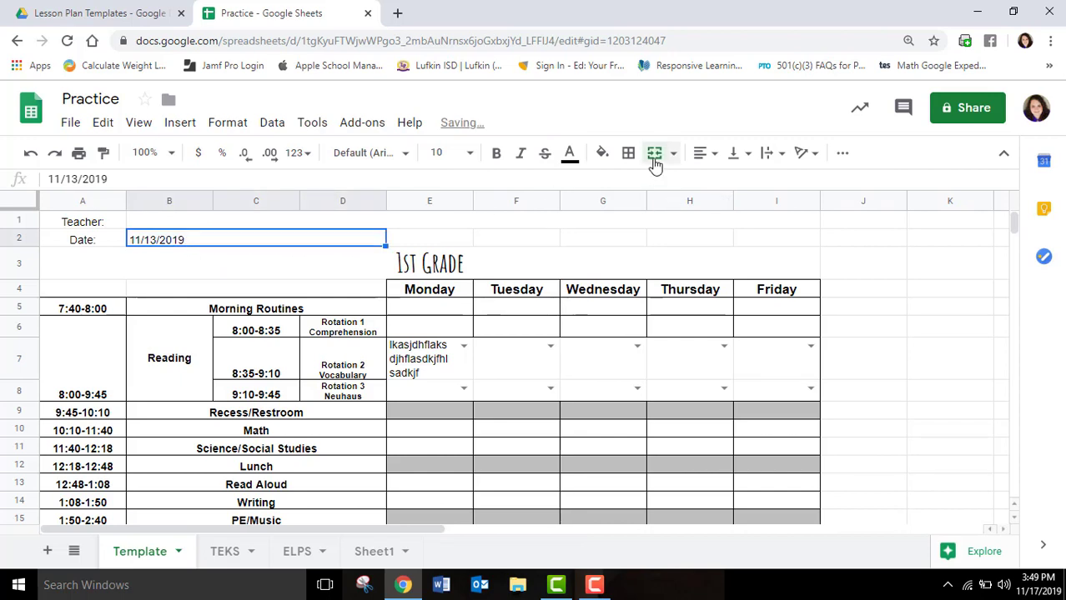
Step: Clear the borders of the merged date cell, then give it a thick black outer border
left_click(630, 157)
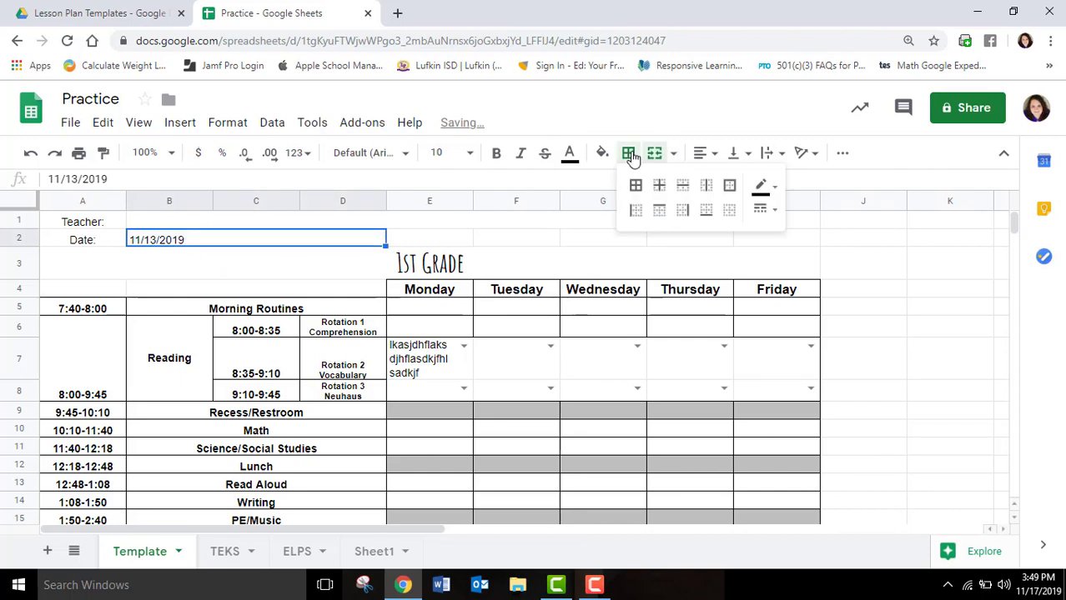
left_click(773, 190)
left_click(732, 210)
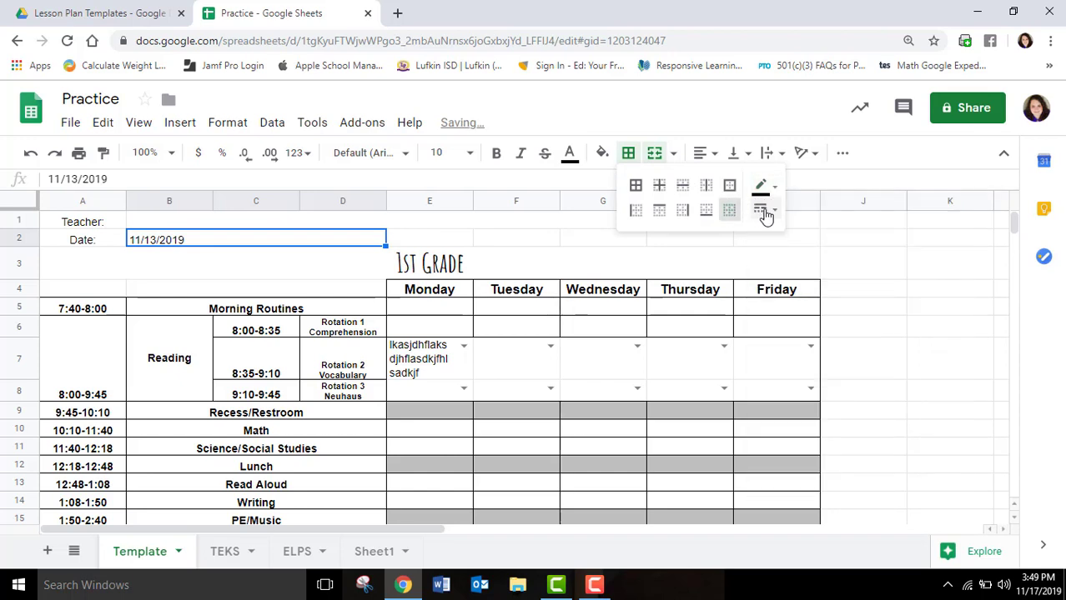
left_click(762, 210)
left_click(801, 302)
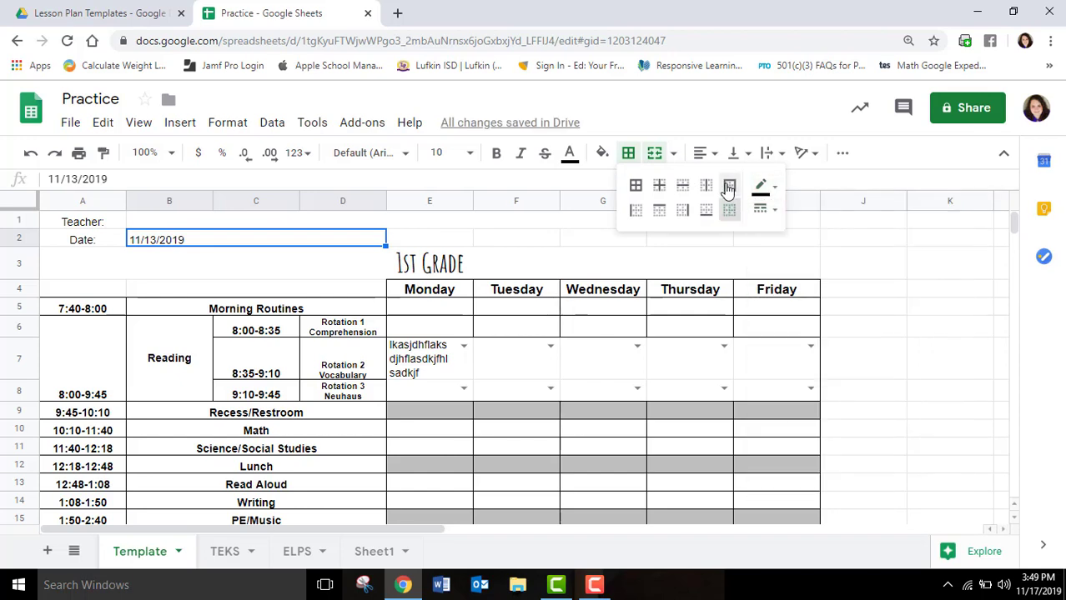
left_click(728, 187)
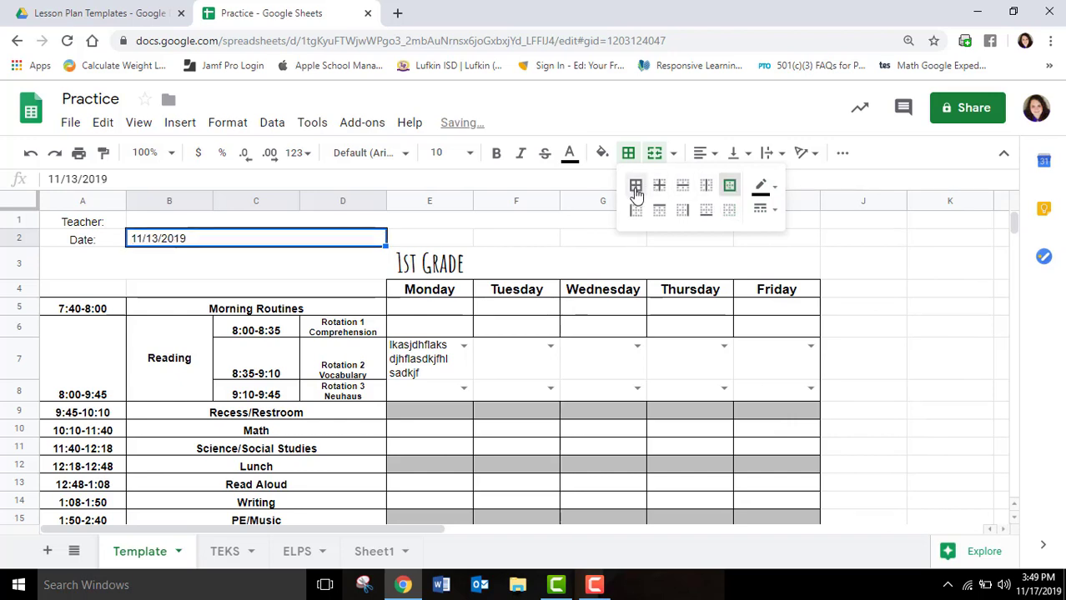
left_click(329, 263)
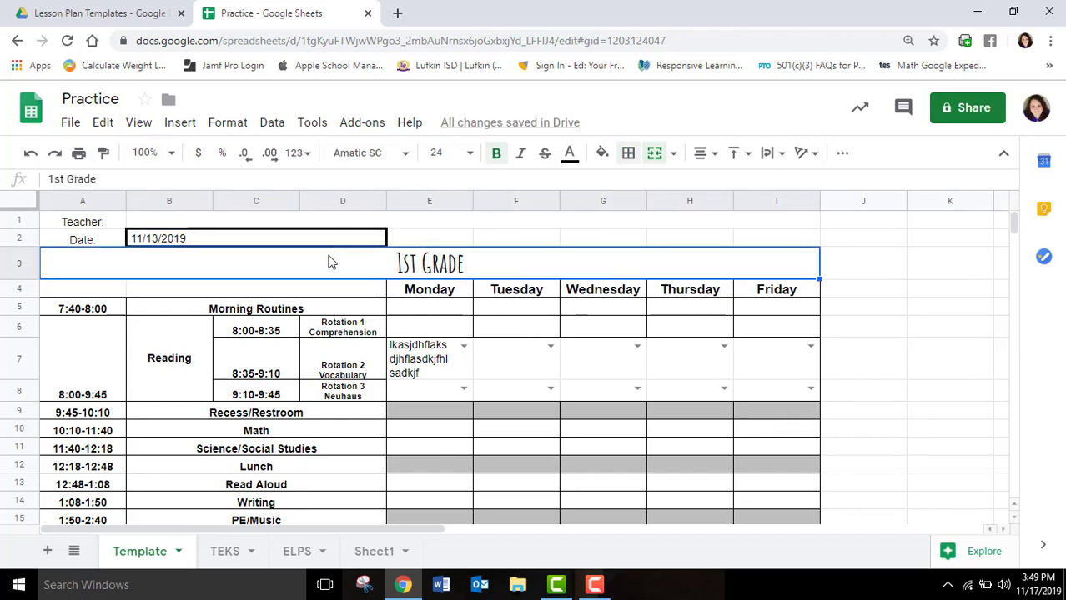
Step: Set text wrapping to Wrap for the entire Template sheet
left_click(24, 203)
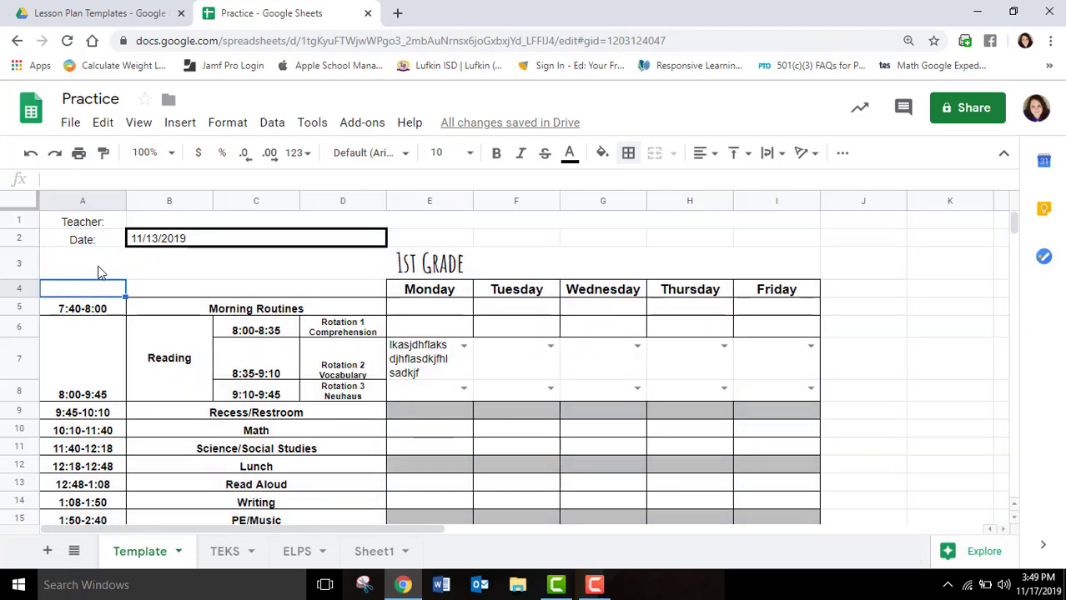
left_click_drag(95, 269, 549, 362)
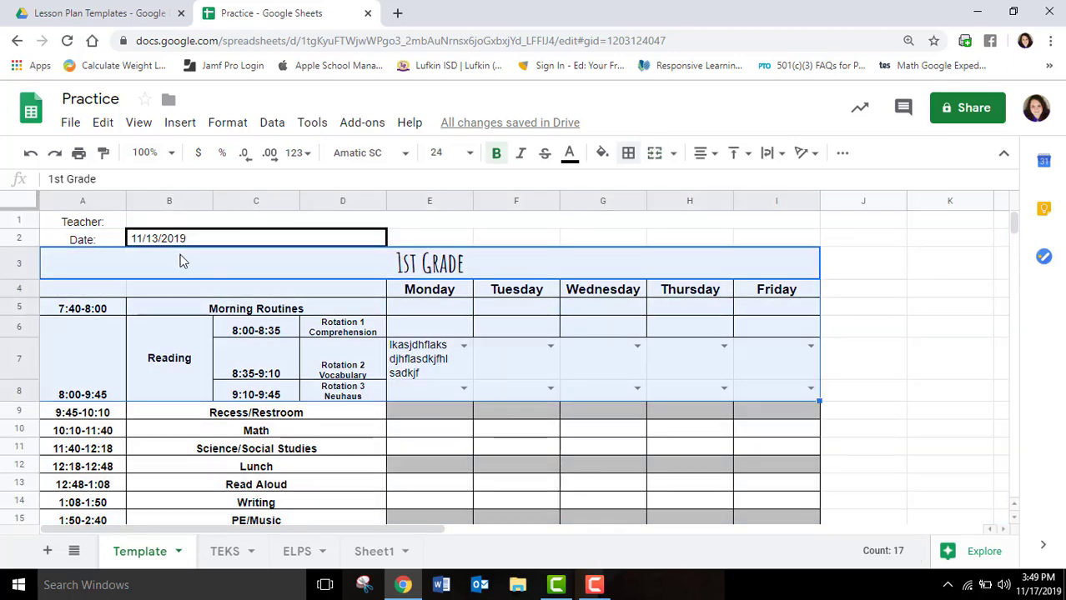
left_click(25, 202)
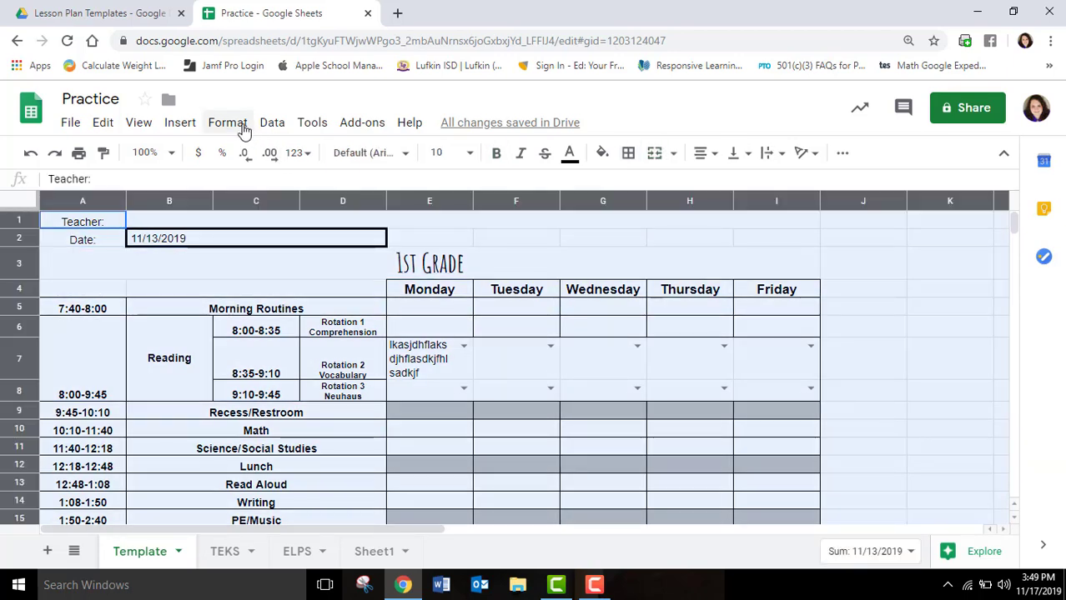
left_click(236, 125)
mouse_move(304, 466)
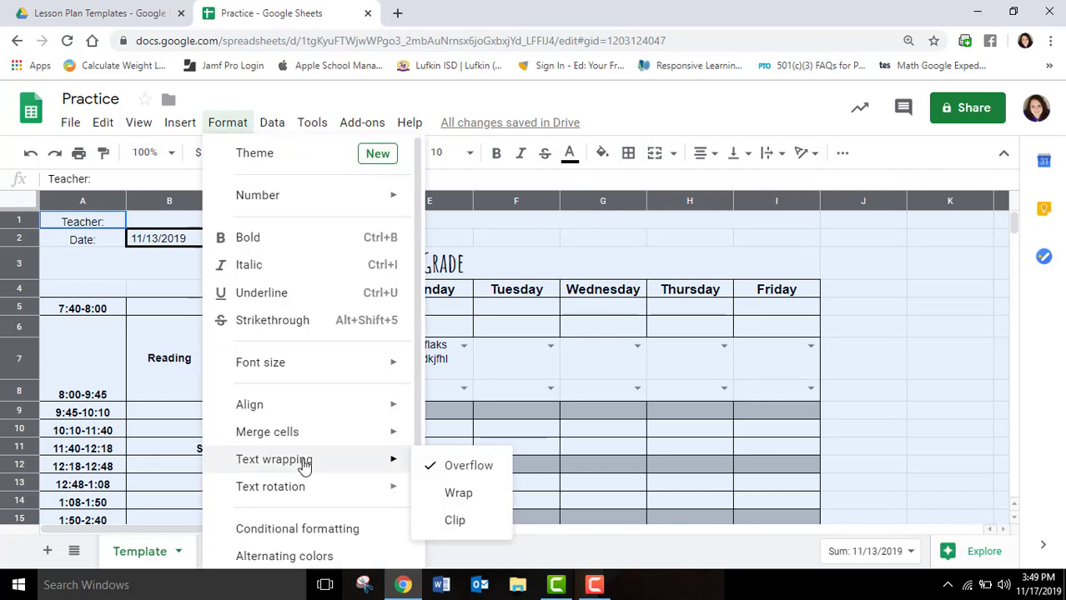
left_click(472, 499)
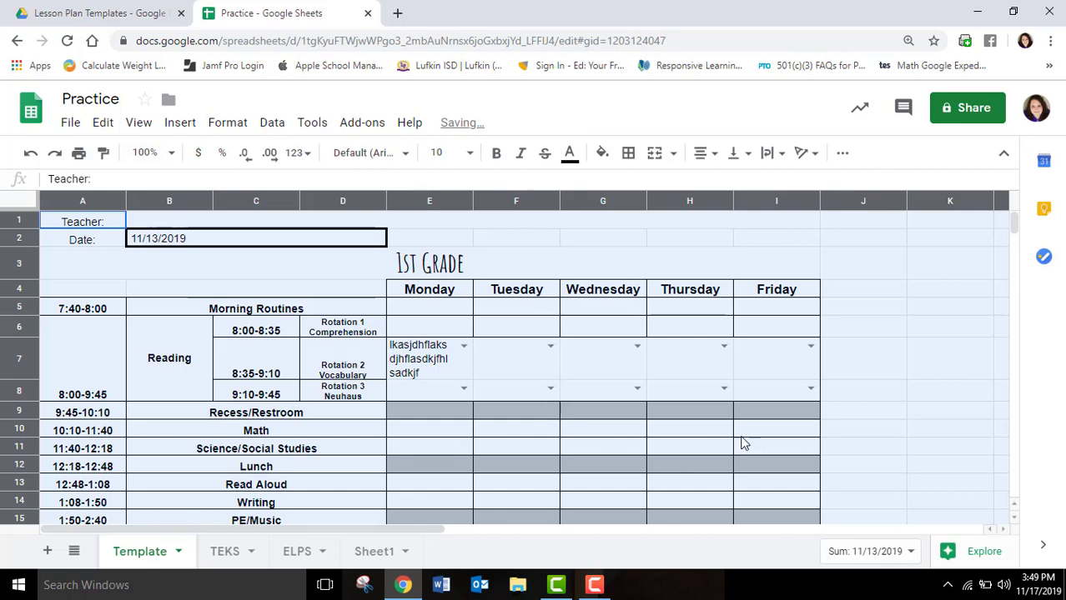
Step: Enter the long test string ",ksjdflakjsdhflakjsdhflaksjdfhlaksdjfhlaskdjfhl" in the Friday cell of the Recess/Restroom row to test the wrapping
left_click(764, 414)
type(",ksjdflakjsdhflakjsdhflaksjdfhlaksdjfhlaskdjfhl")
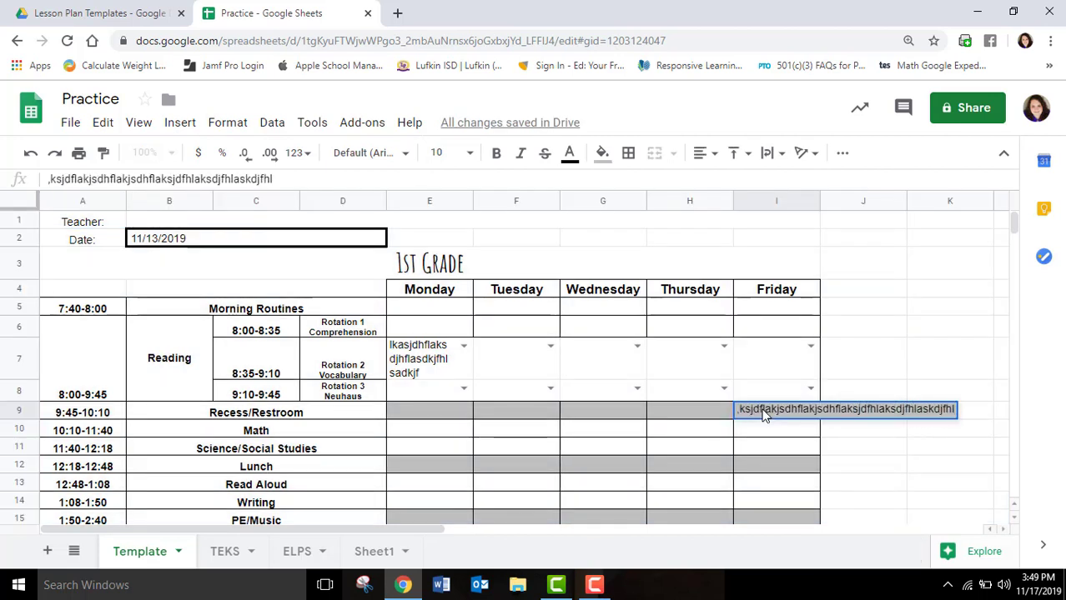
key("Return")
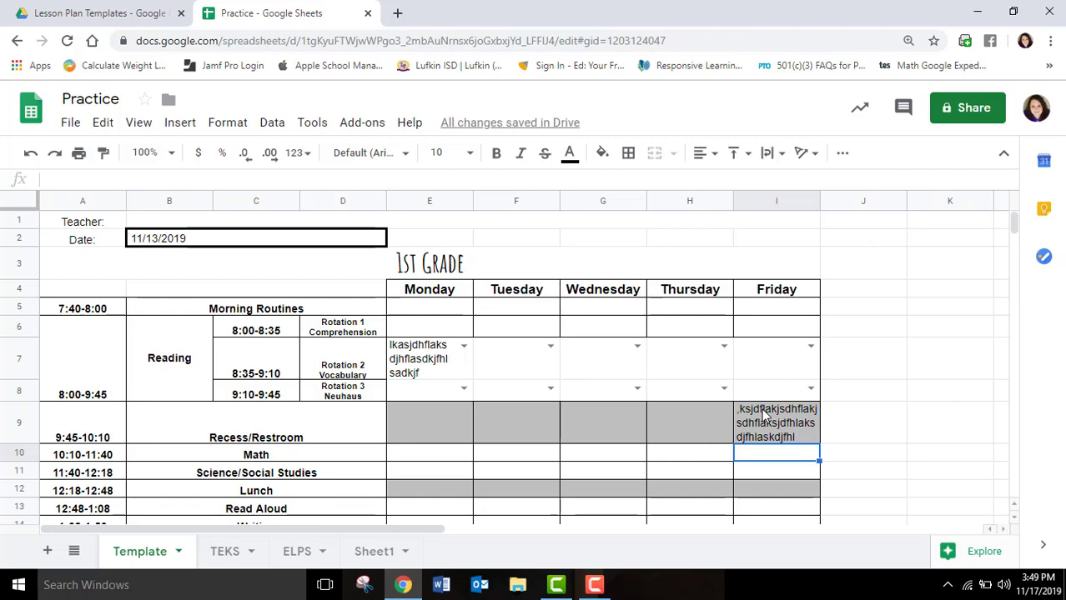
Step: Choose standard 1(D) in the ELPS Learning Strategies dropdown and make row 23 tall enough to show its full text
left_click(375, 397)
scroll(375, 396, "down", 5)
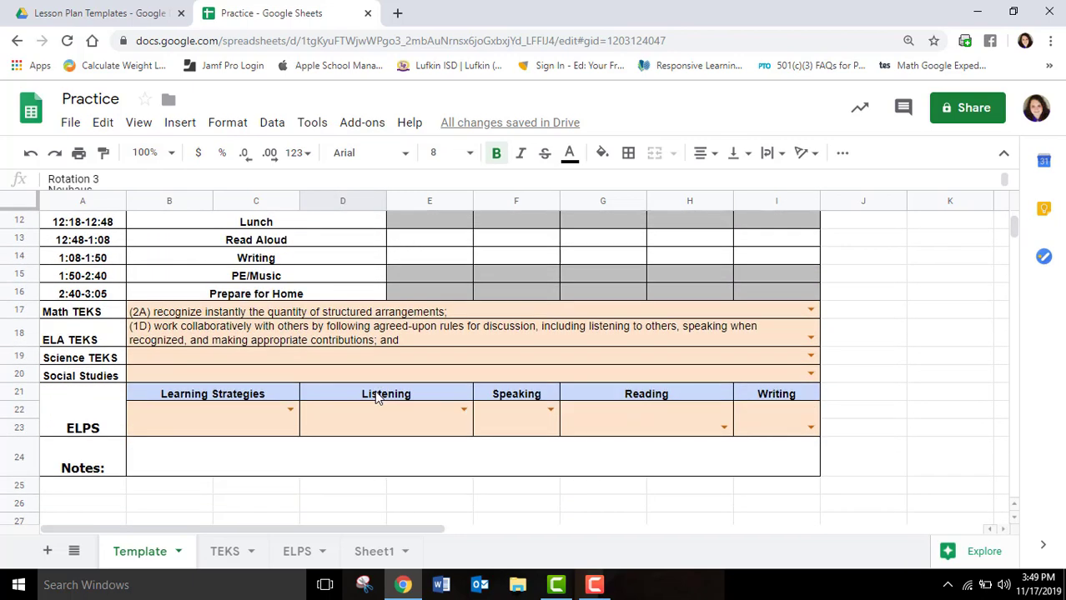
left_click(290, 411)
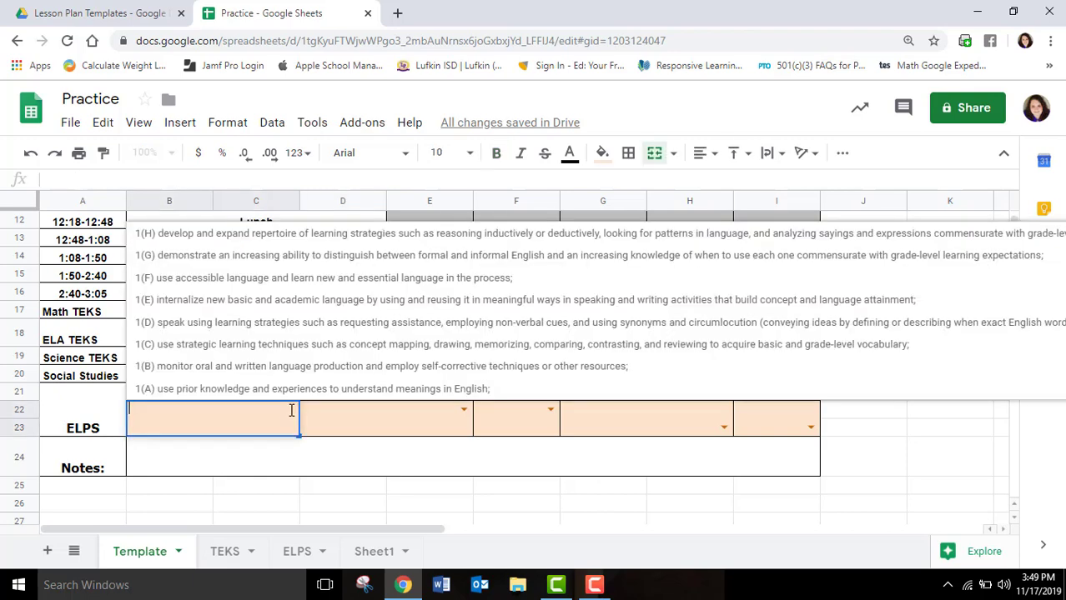
left_click(722, 328)
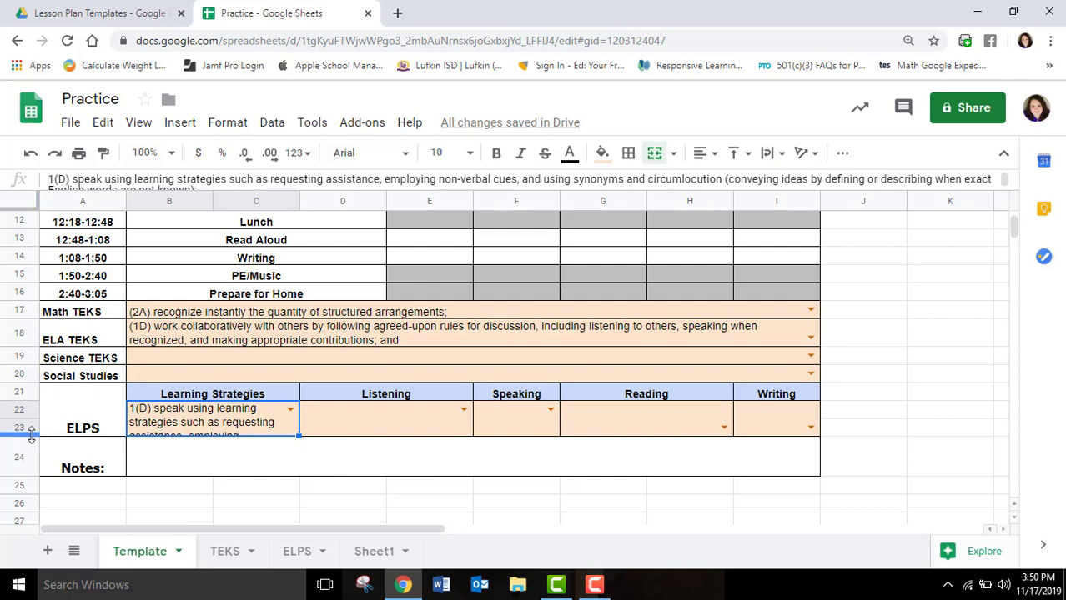
left_click_drag(31, 434, 31, 533)
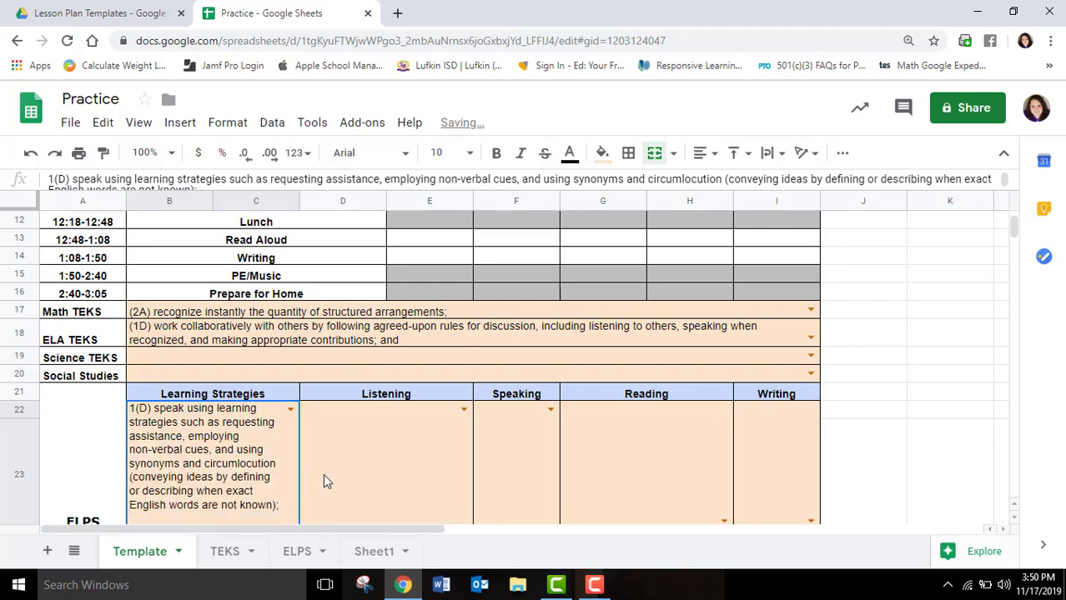
scroll(323, 474, "down", 2)
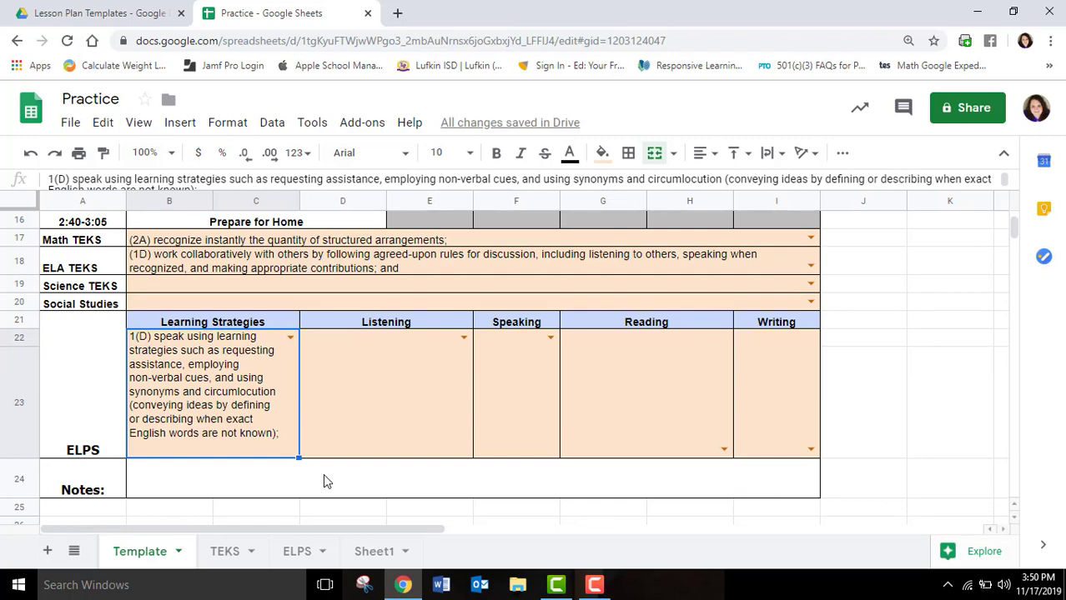
Step: Add data validation to the Notes cell B24:I24 with a dropdown list from the range Sheet1!A1:A3
left_click(262, 480)
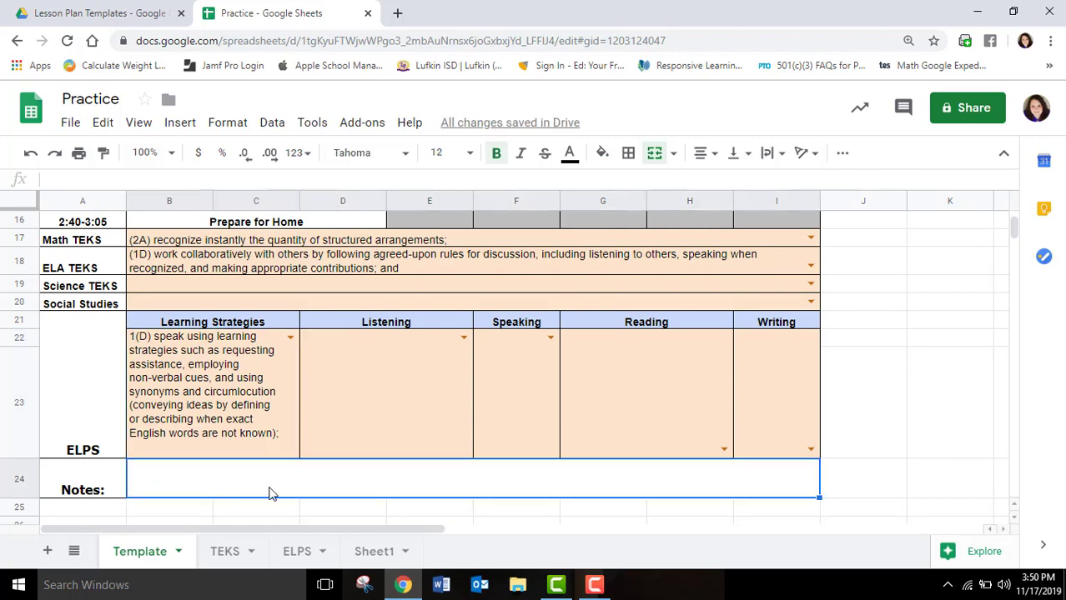
left_click(274, 125)
left_click(333, 348)
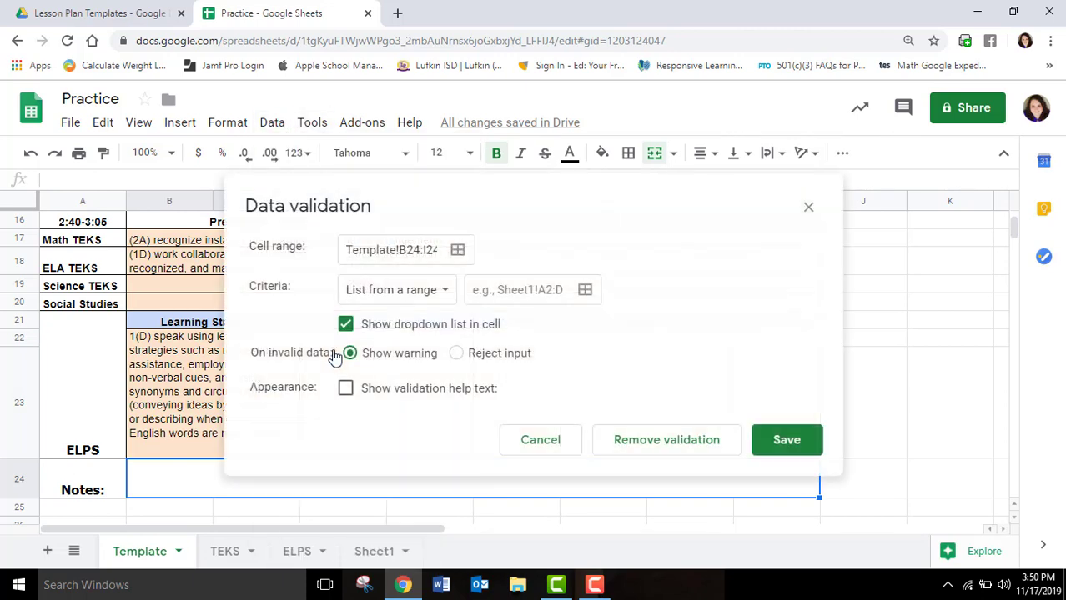
left_click(584, 290)
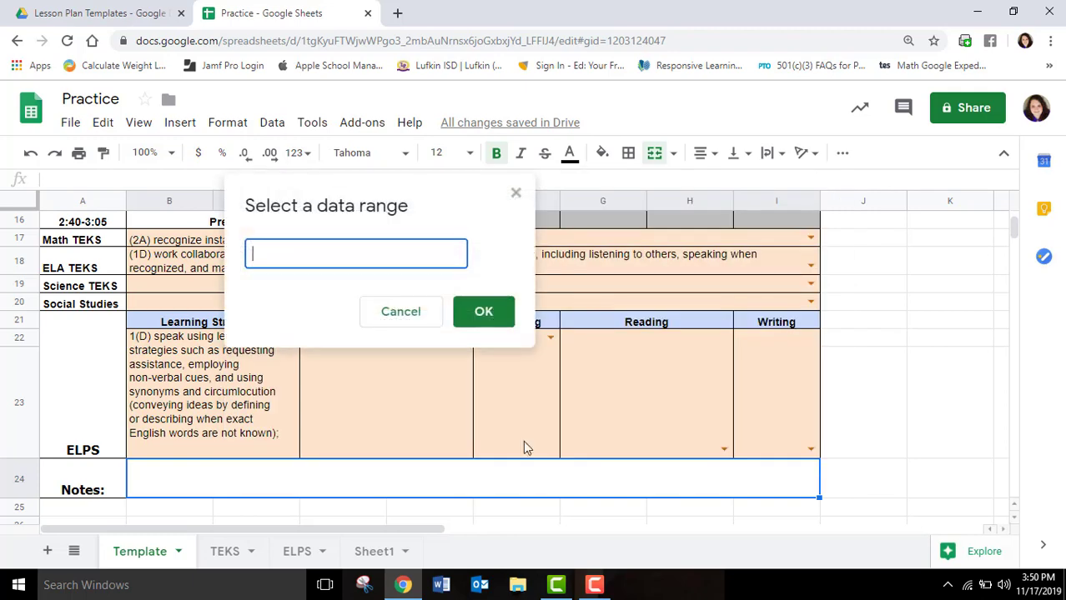
left_click(386, 555)
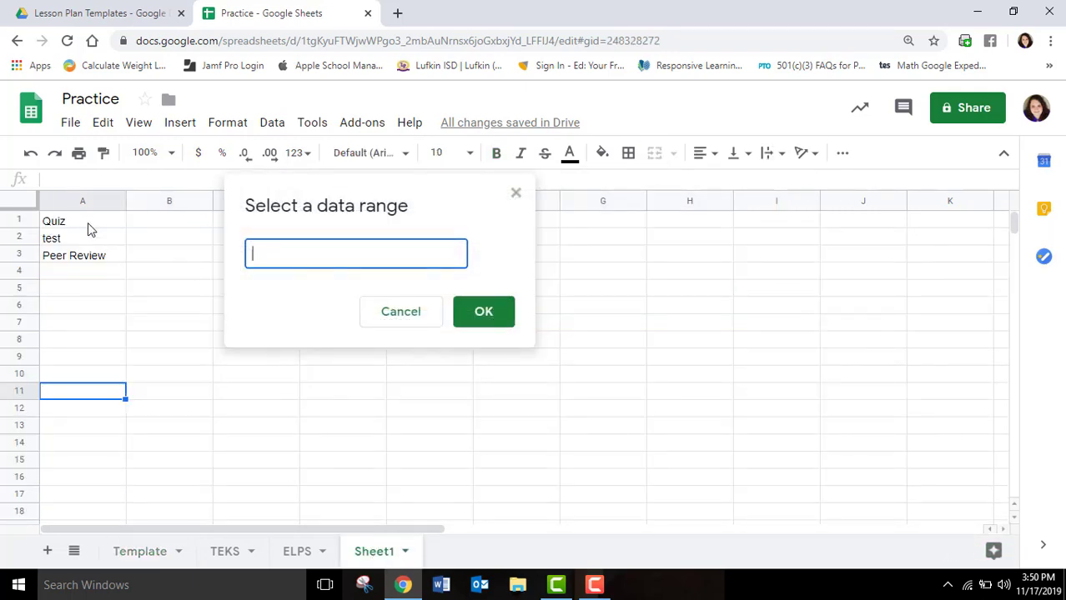
left_click_drag(88, 223, 93, 260)
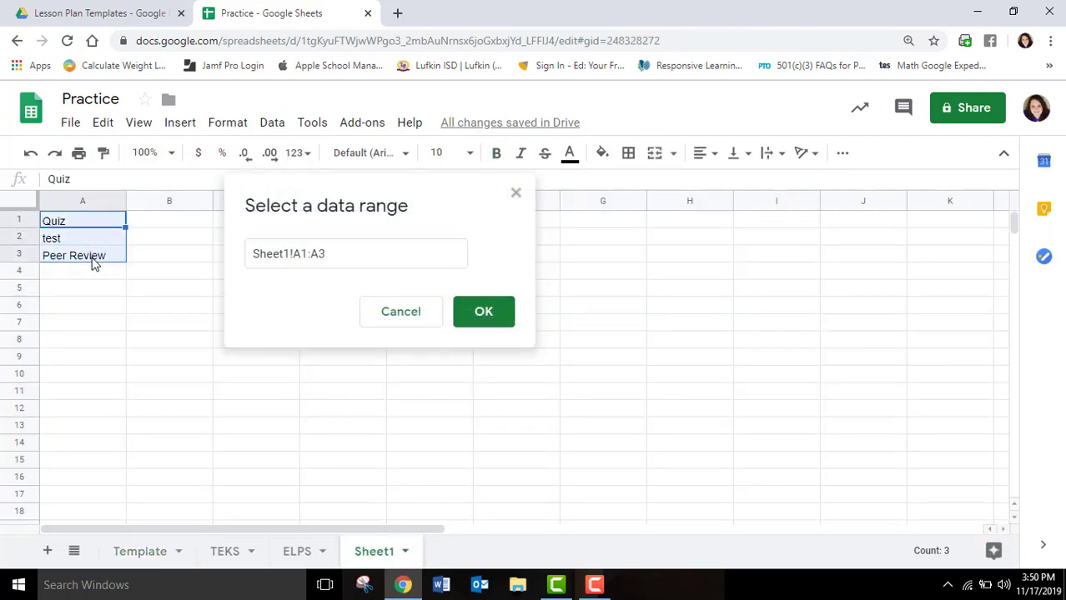
left_click(483, 311)
left_click(781, 439)
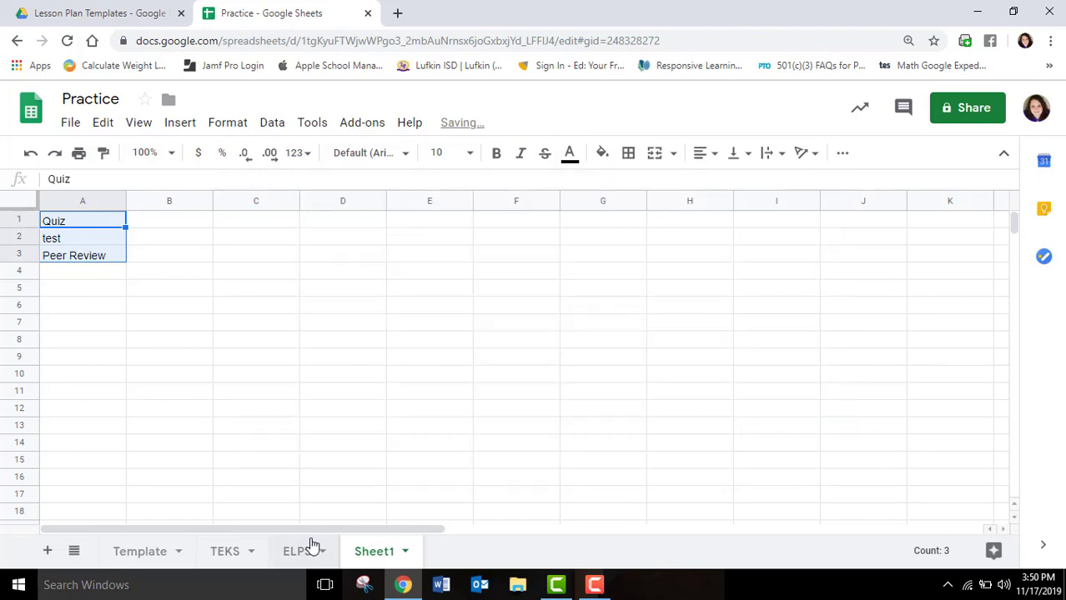
Step: Return to the Template sheet and check the options in the Notes dropdown list without choosing one
left_click(146, 553)
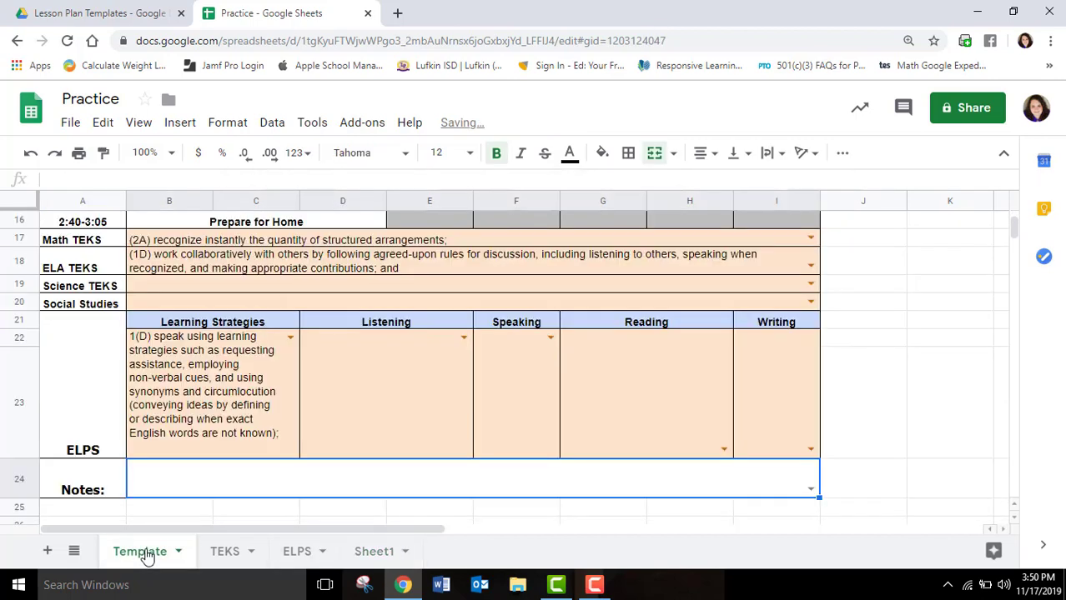
left_click(807, 491)
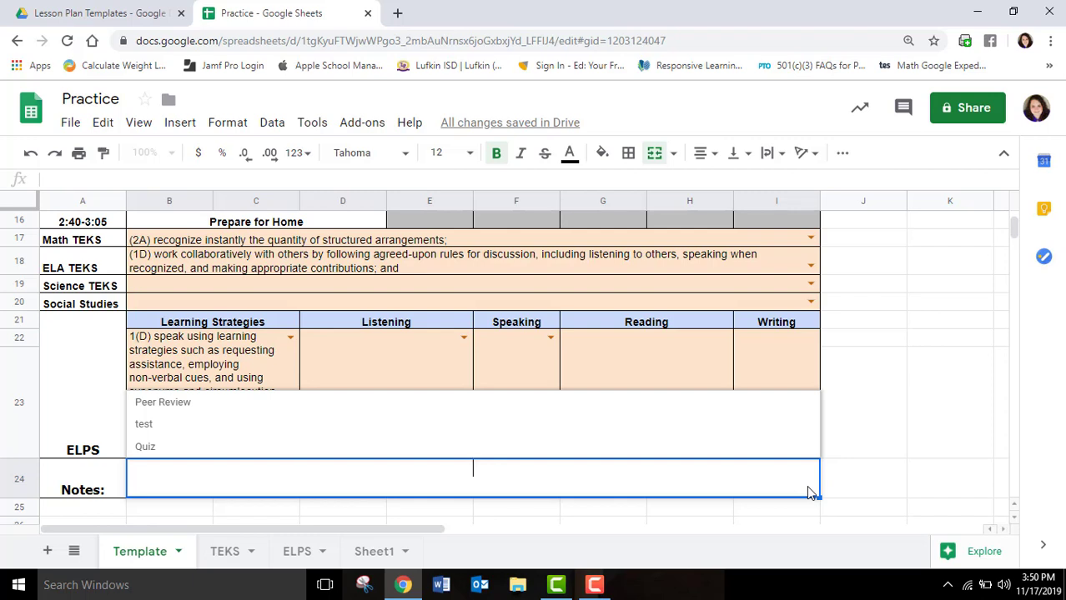
left_click(606, 357)
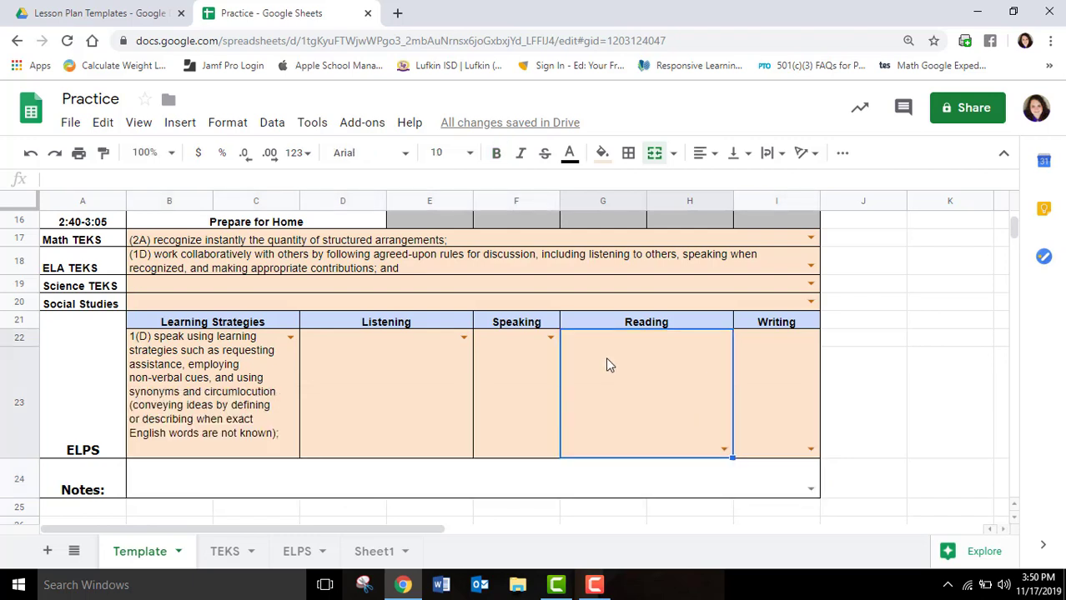
scroll(522, 391, "up", 4)
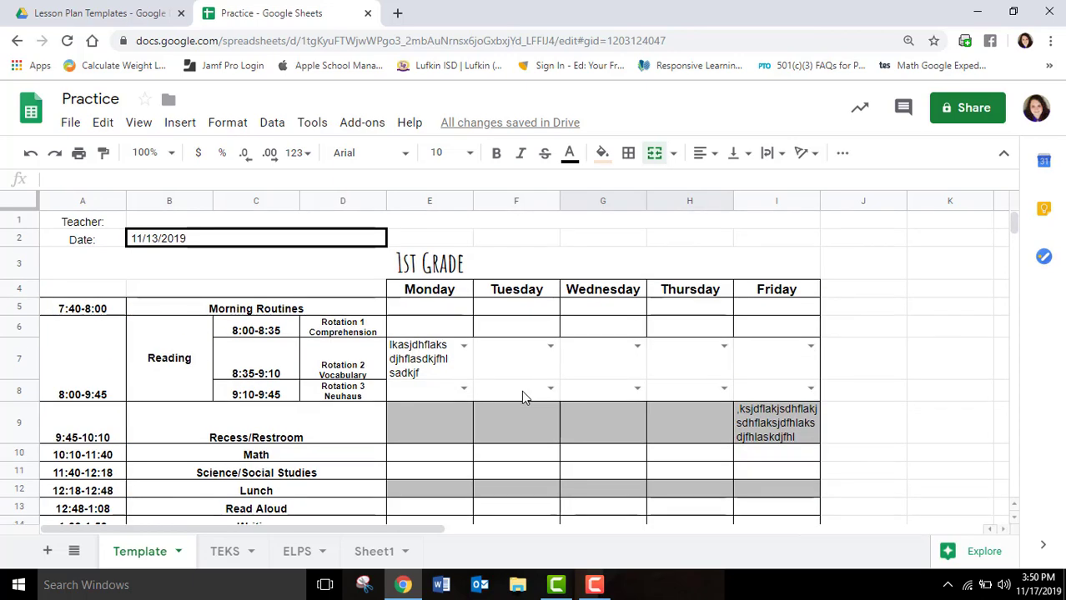